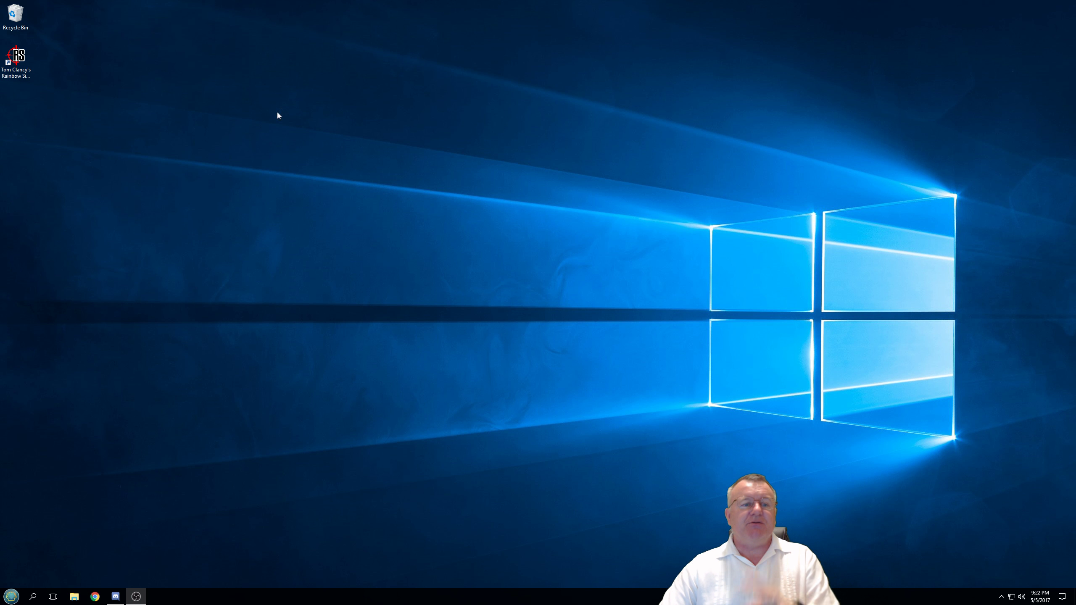
pyautogui.doubleClick(16, 60)
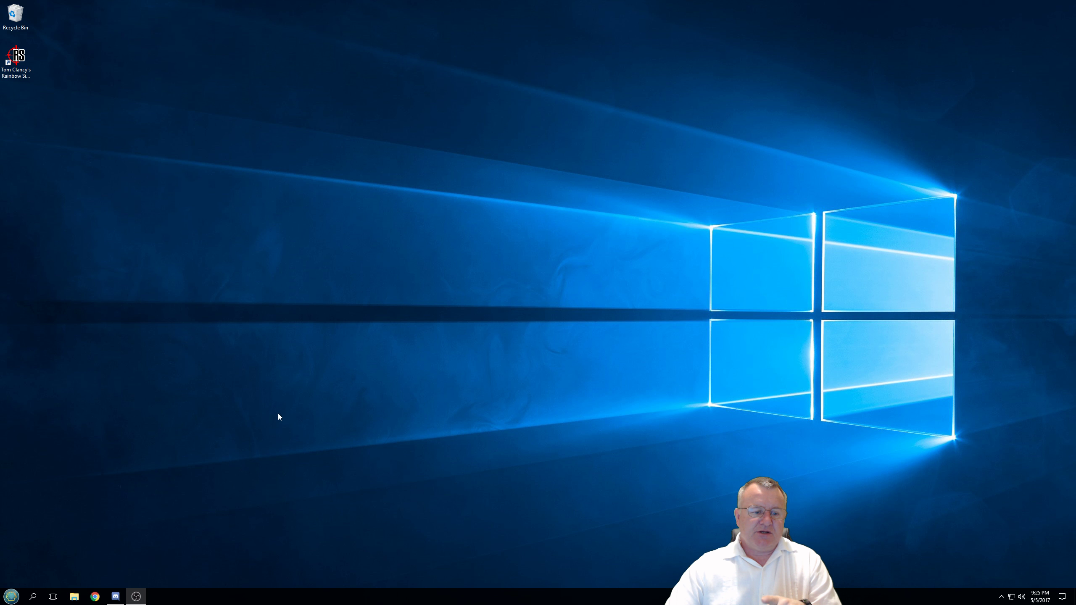
# - Switch to Chrome and open the sticky "How to Play Online" Rainbow Six 3 Gold thread in allr6.com's Classic Rainbow Six Games section
pyautogui.click(96, 596)
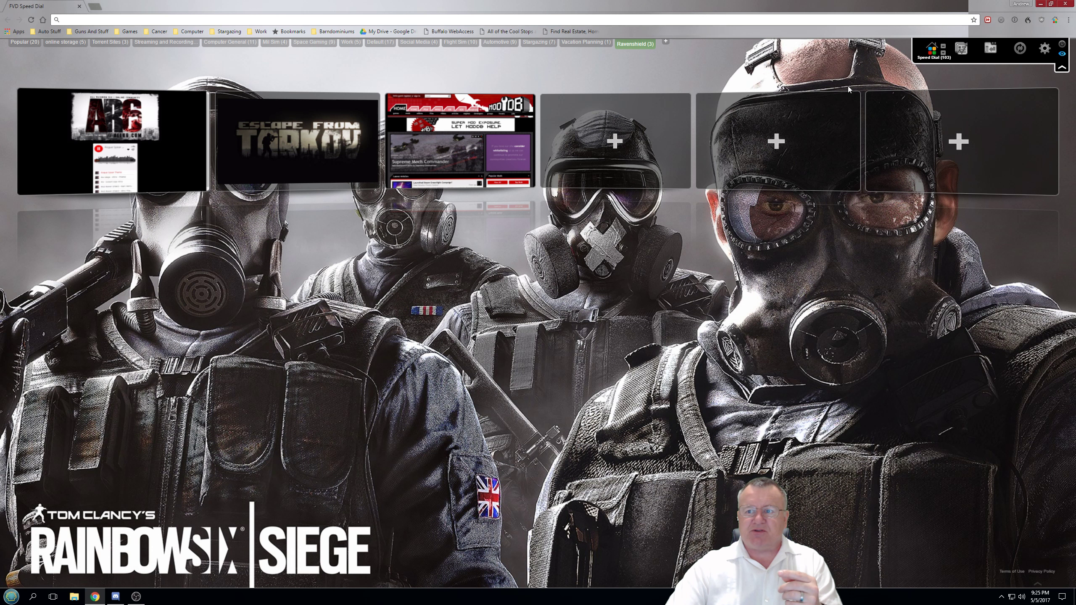
pyautogui.click(1062, 68)
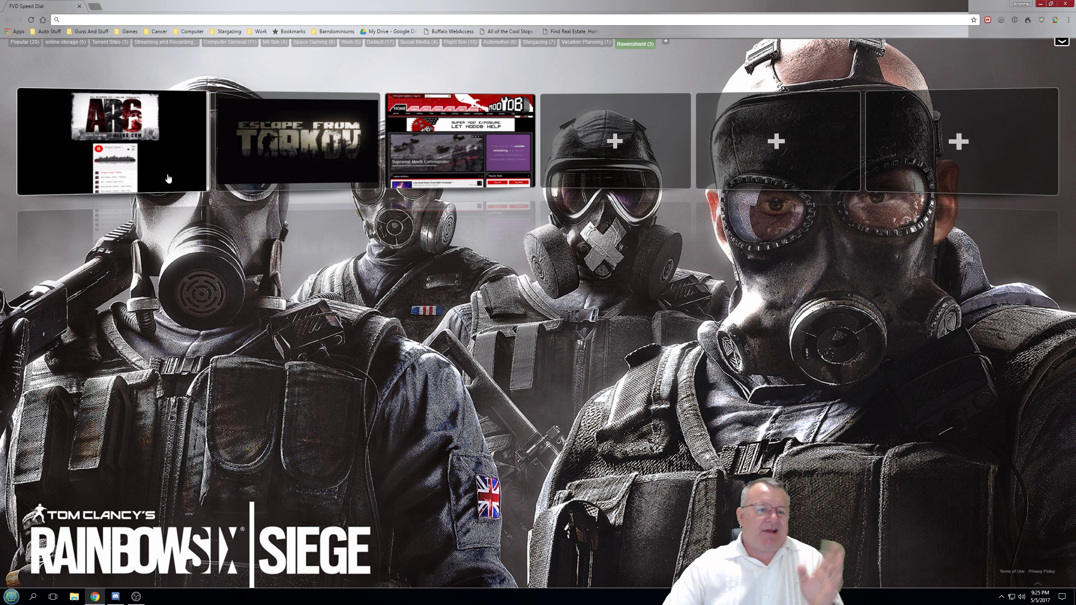
pyautogui.click(120, 132)
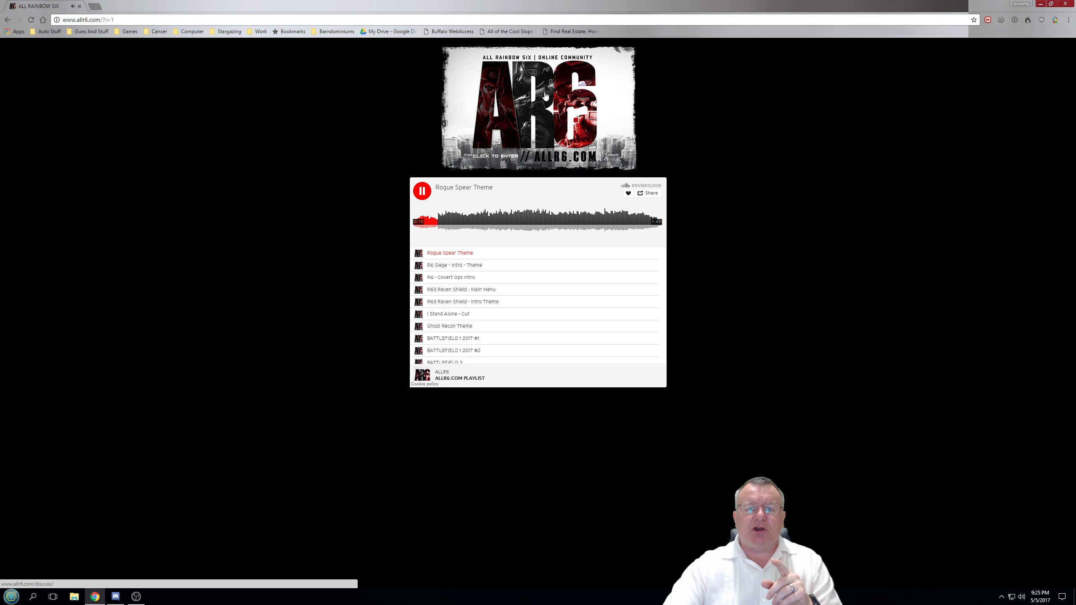
pyautogui.click(545, 96)
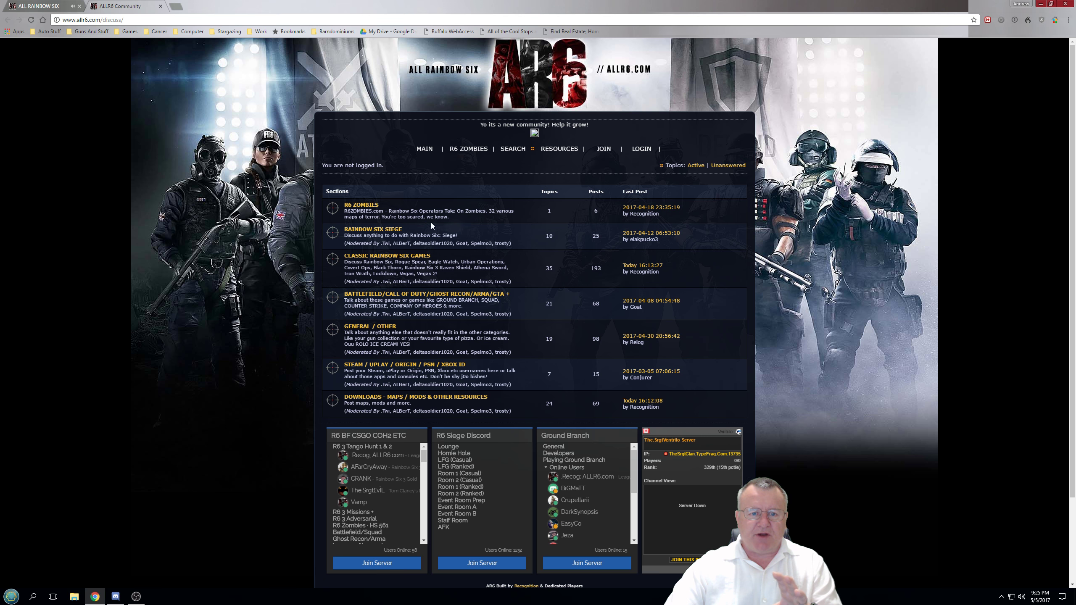
pyautogui.click(405, 257)
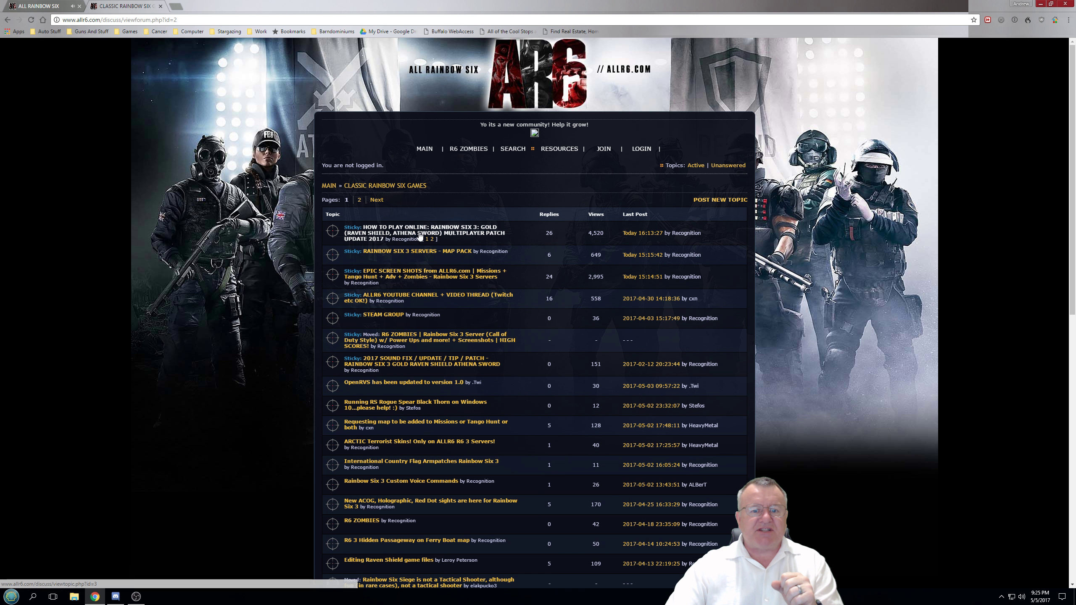
pyautogui.click(419, 236)
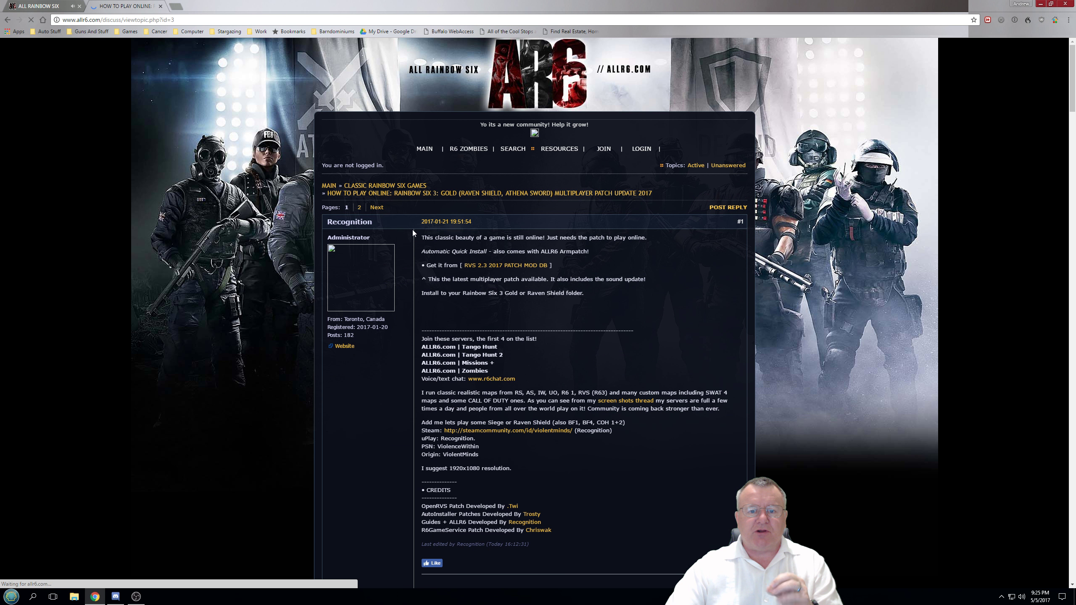
# - Download the RVS 2.3 2017 patch from the thread's Mod DB link, saving it to the Desktop as 9
pyautogui.click(509, 266)
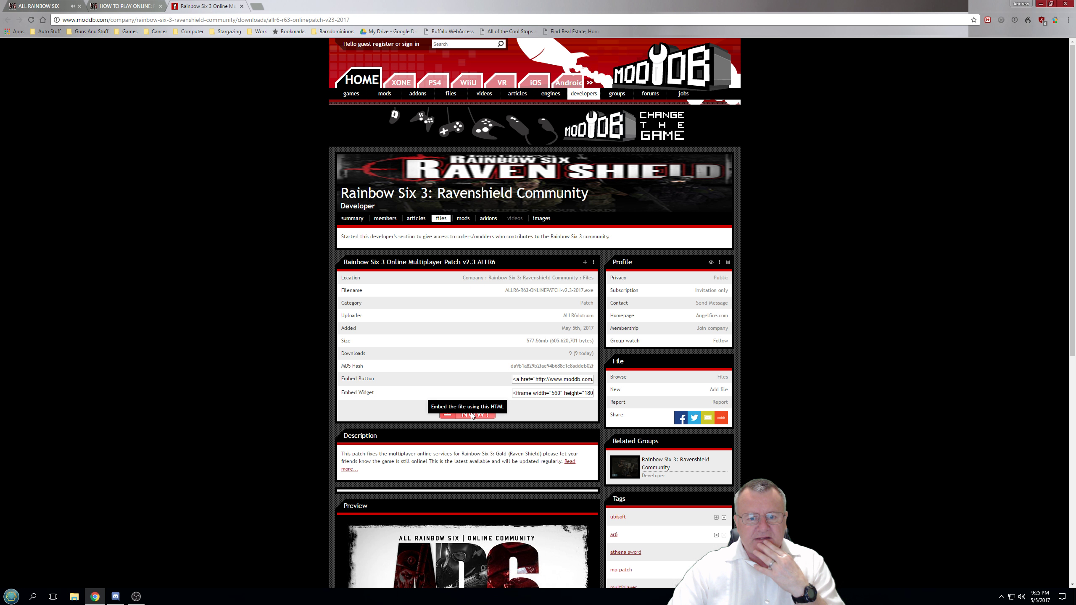
pyautogui.click(472, 413)
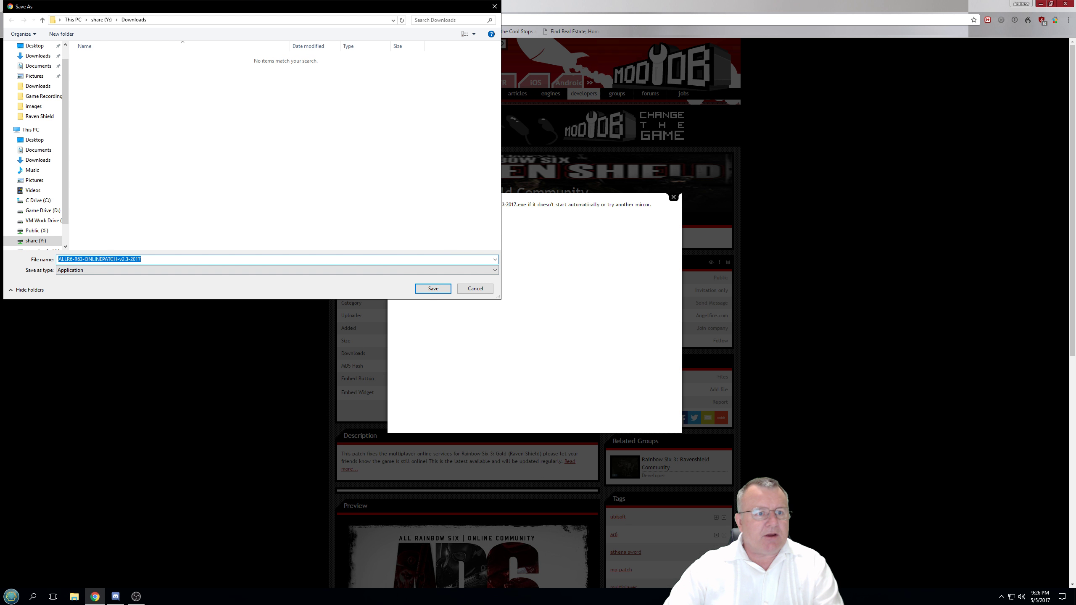
pyautogui.write('9')
pyautogui.click(46, 50)
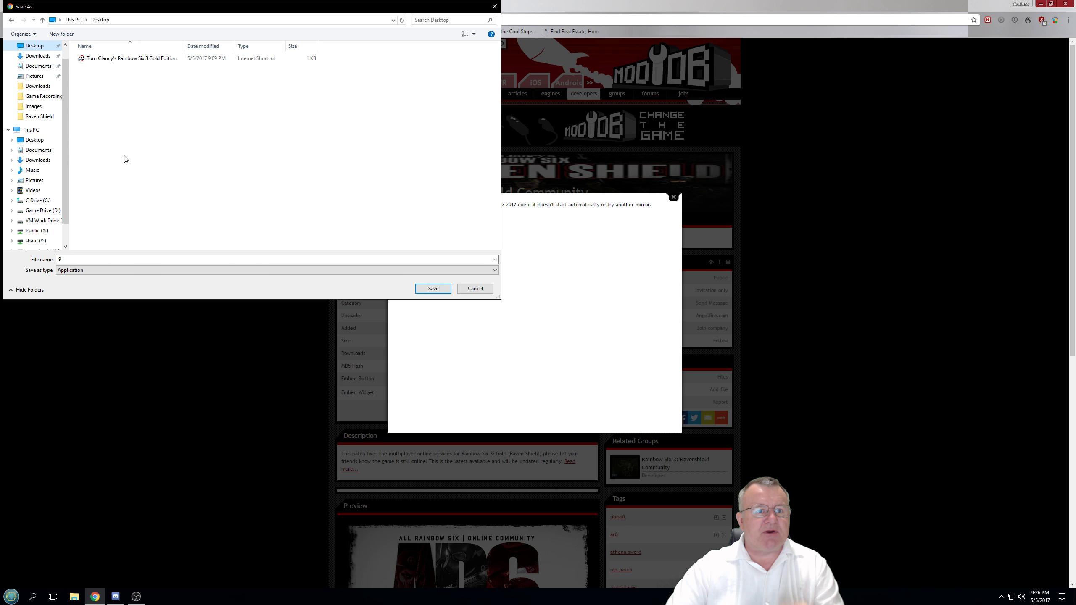
pyautogui.click(420, 291)
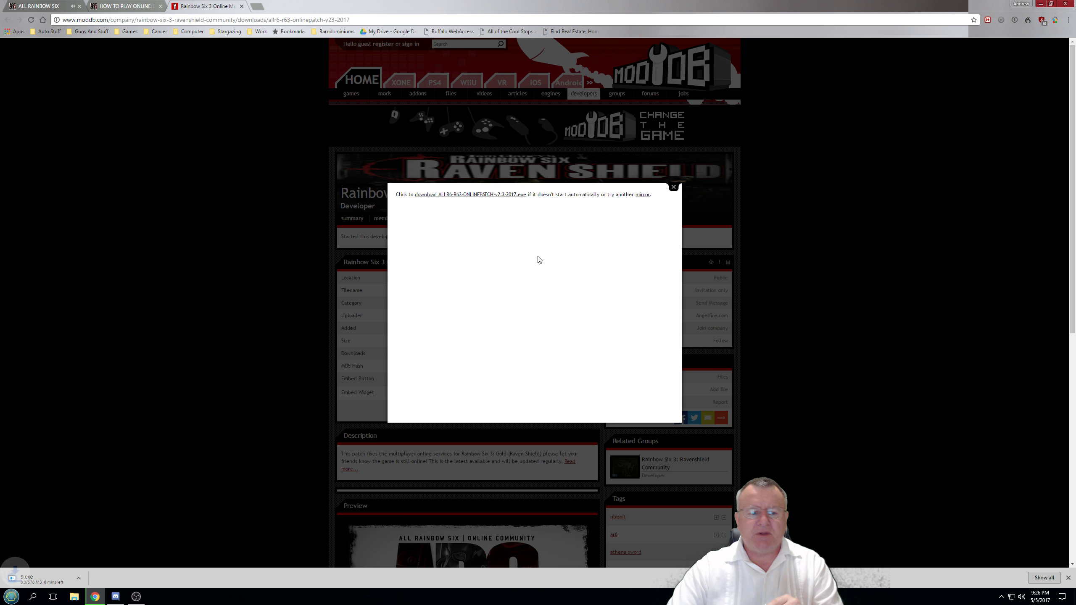
pyautogui.click(673, 187)
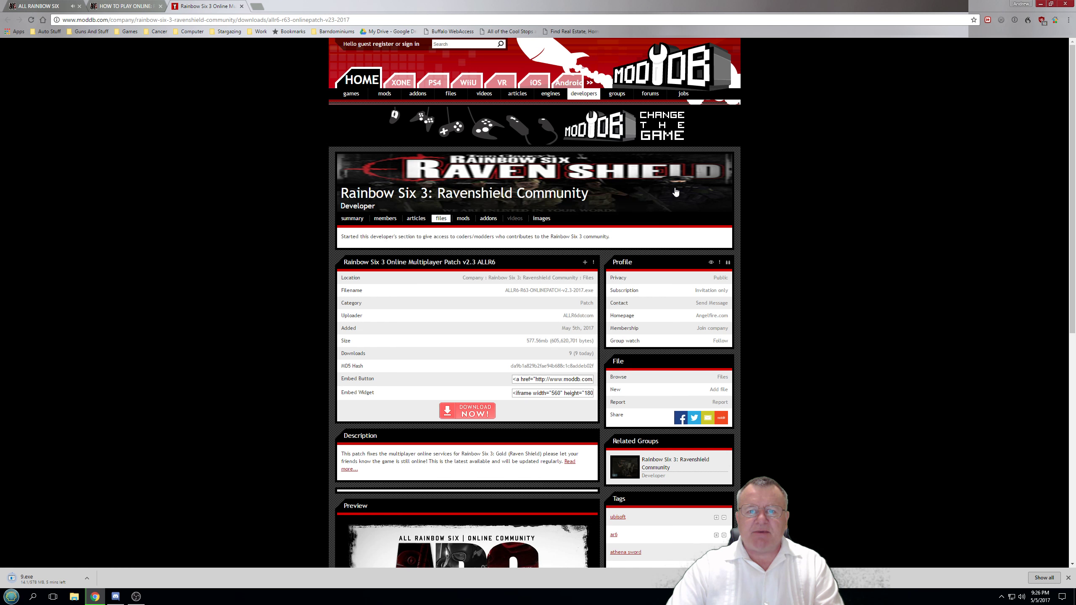
pyautogui.click(241, 6)
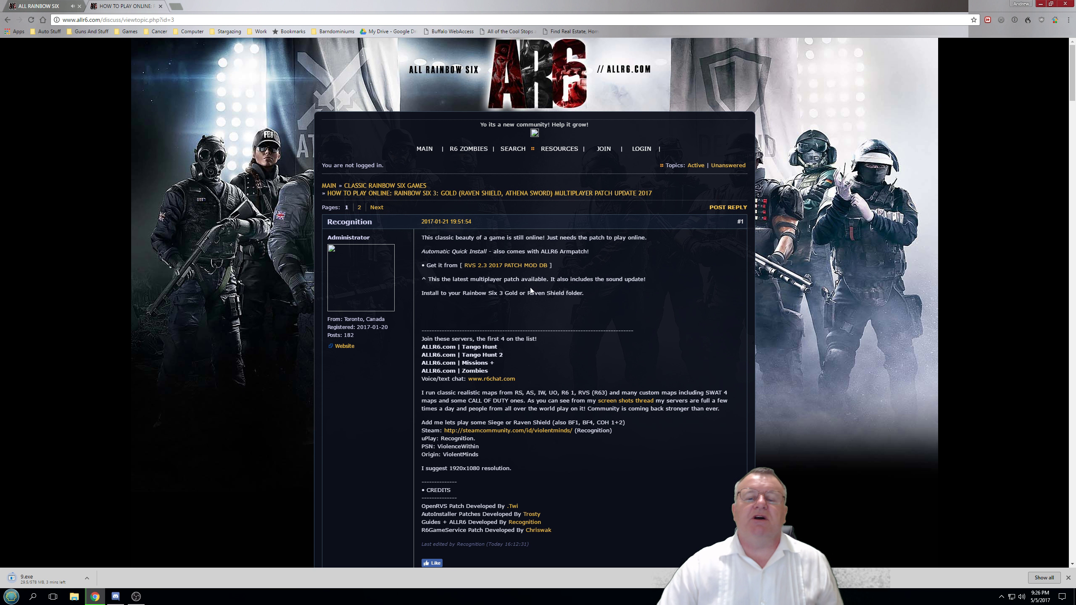
# - Read through both pages of the forum thread for patch installation tips, Windows 10 fixes and troubleshooting replies
pyautogui.scroll(-3, 531, 289)
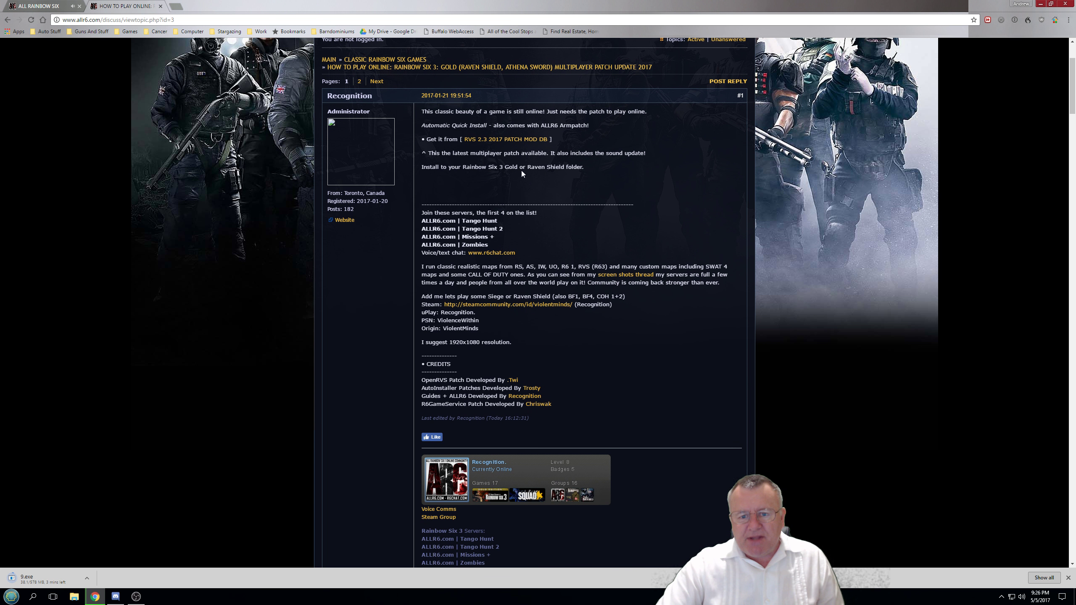
pyautogui.scroll(-8, 525, 174)
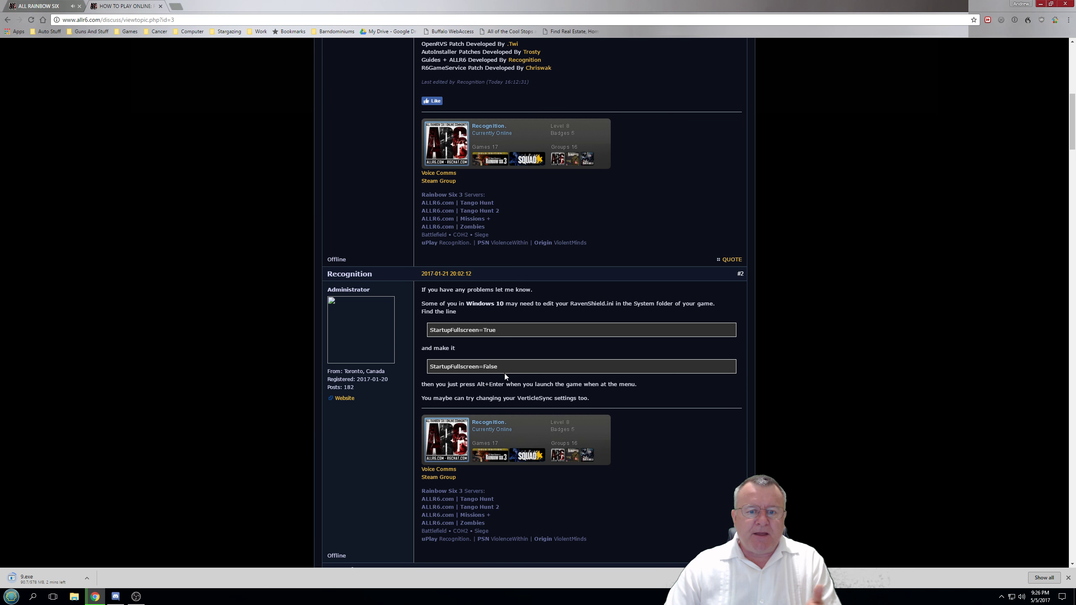
pyautogui.scroll(-5, 499, 371)
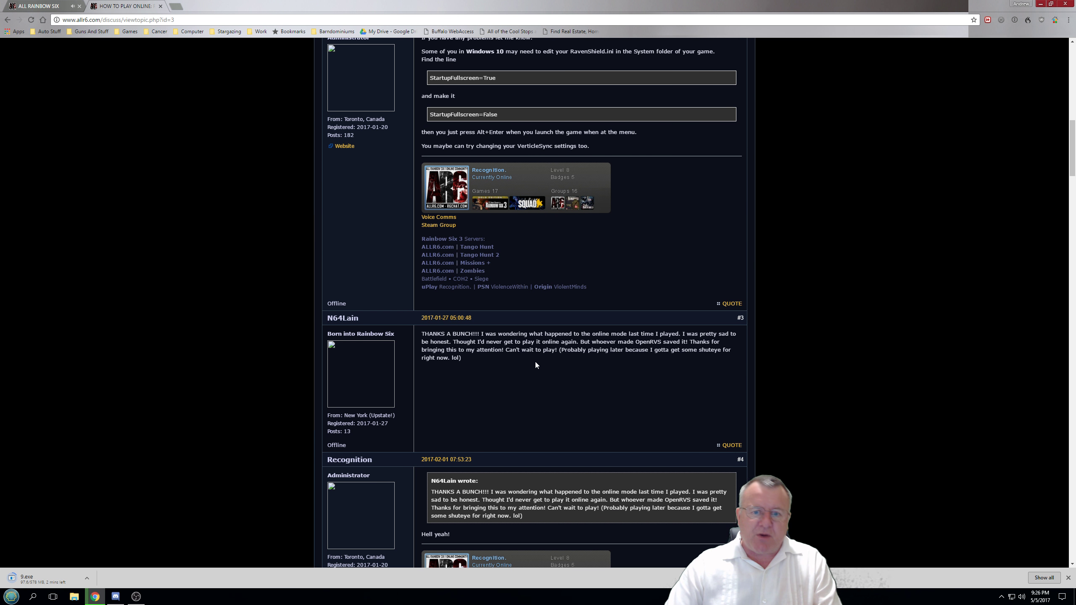
pyautogui.scroll(-10, 538, 356)
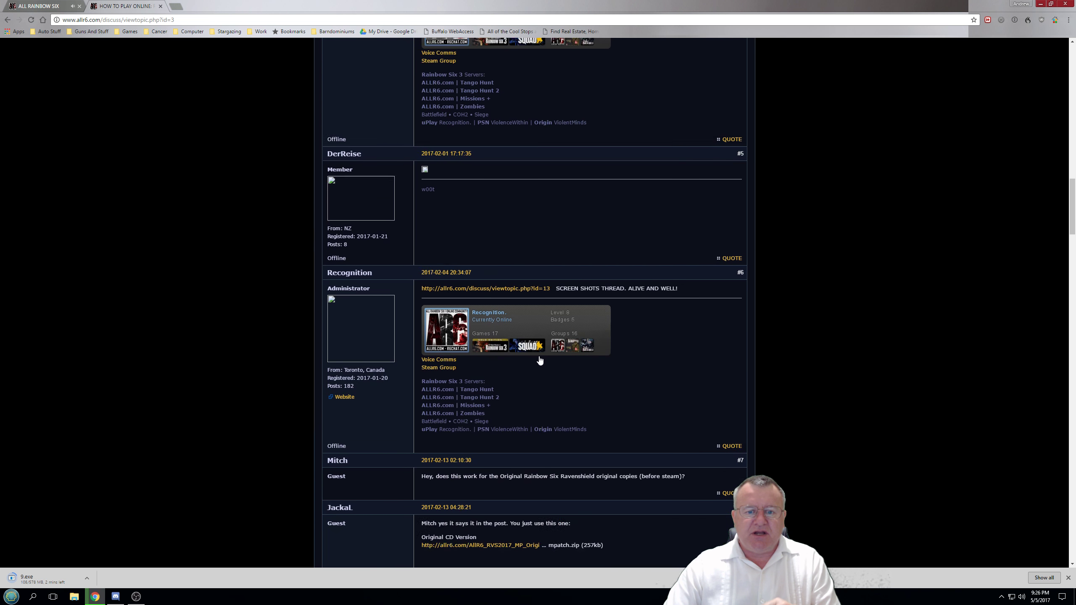
pyautogui.scroll(-6, 539, 360)
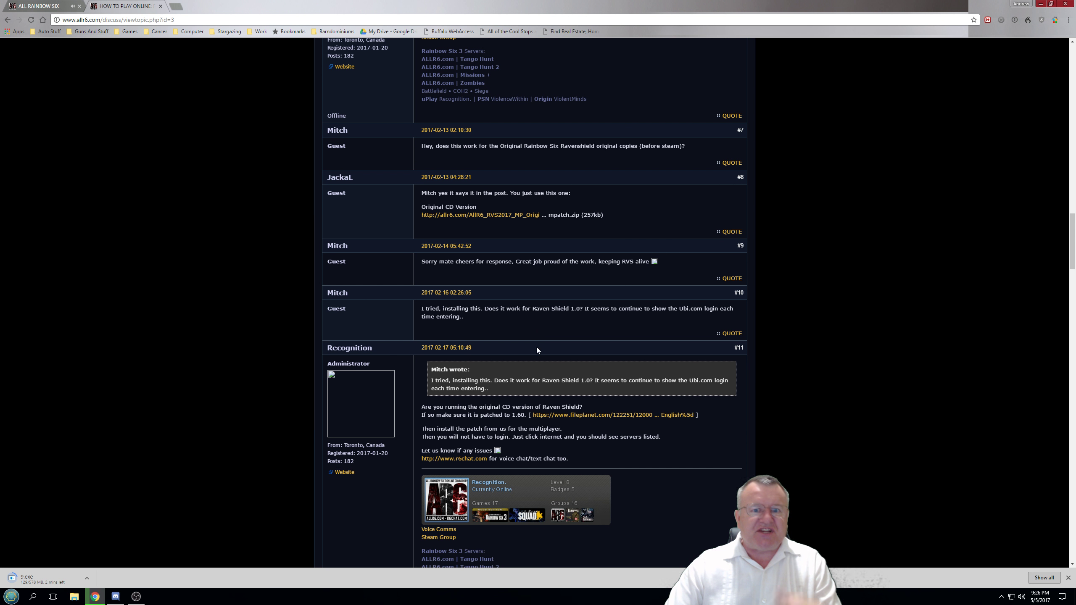
pyautogui.scroll(-6, 526, 352)
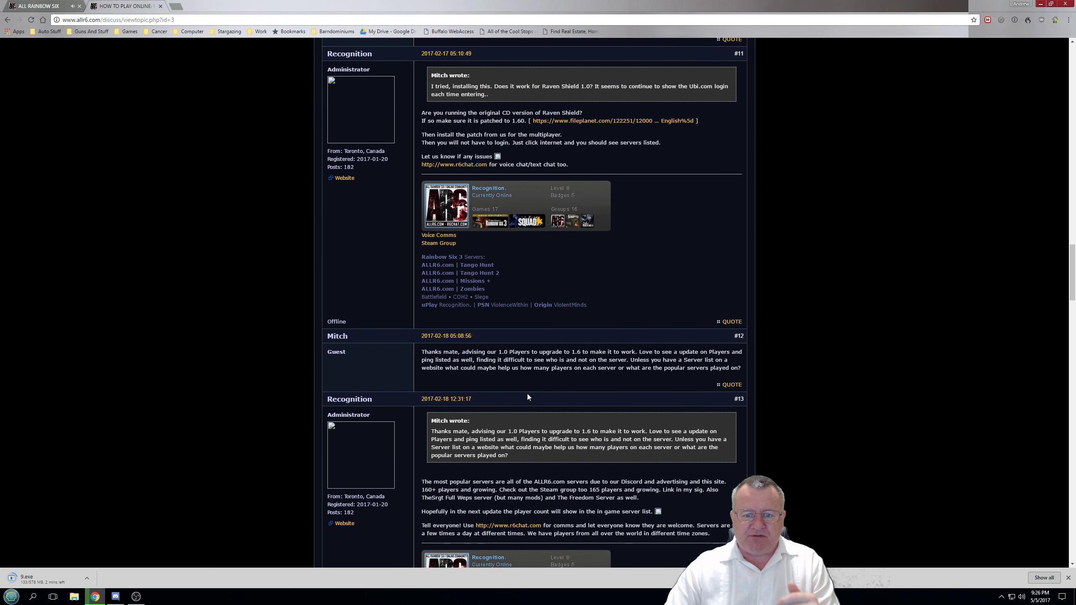
pyautogui.scroll(-10, 536, 397)
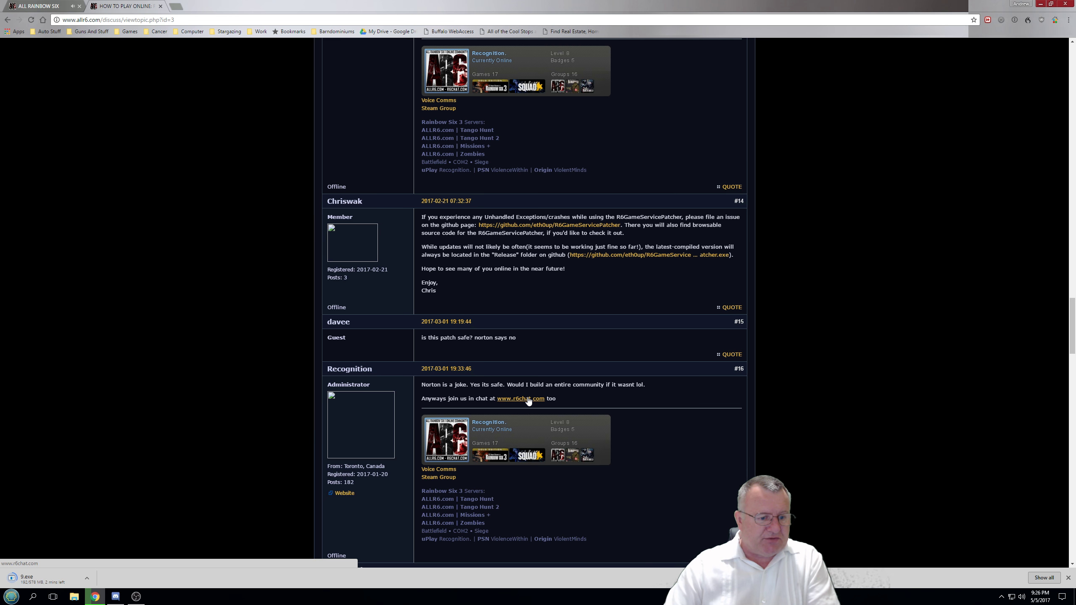
pyautogui.scroll(-10, 629, 458)
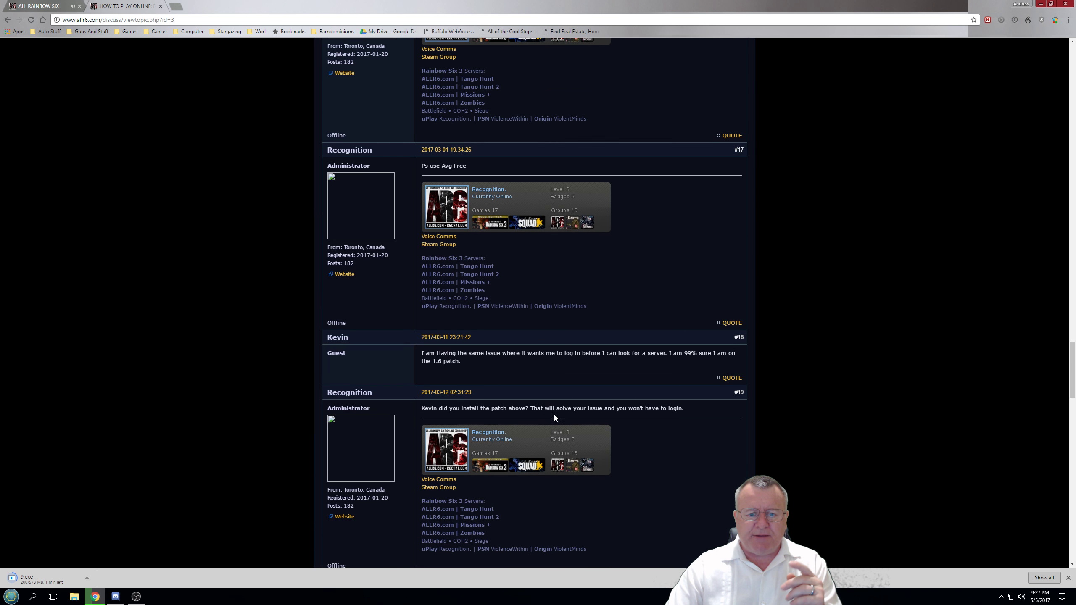
pyautogui.scroll(-12, 556, 310)
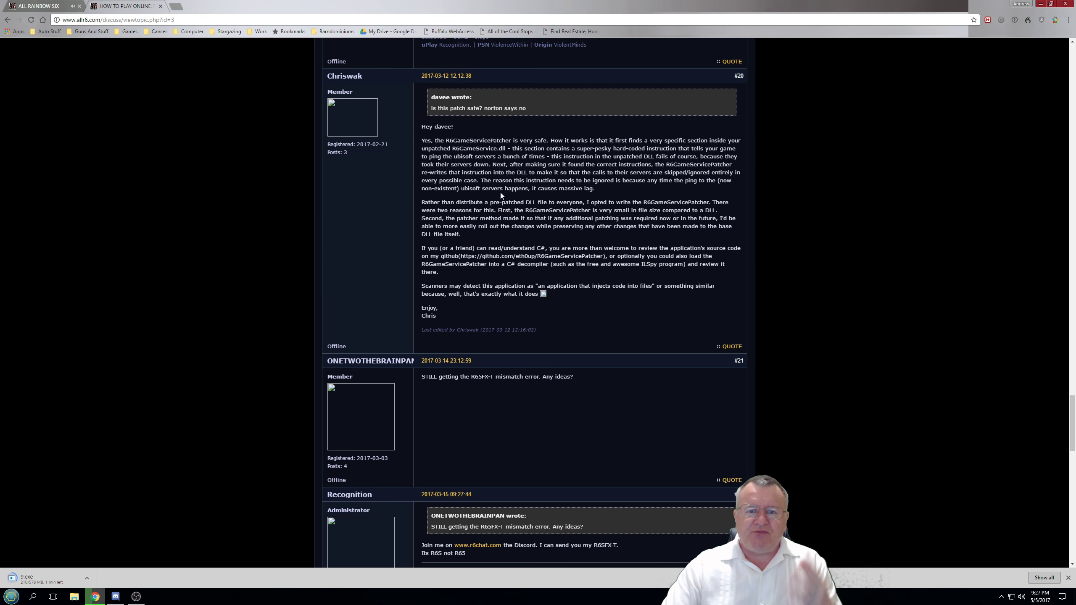
pyautogui.scroll(-19, 556, 238)
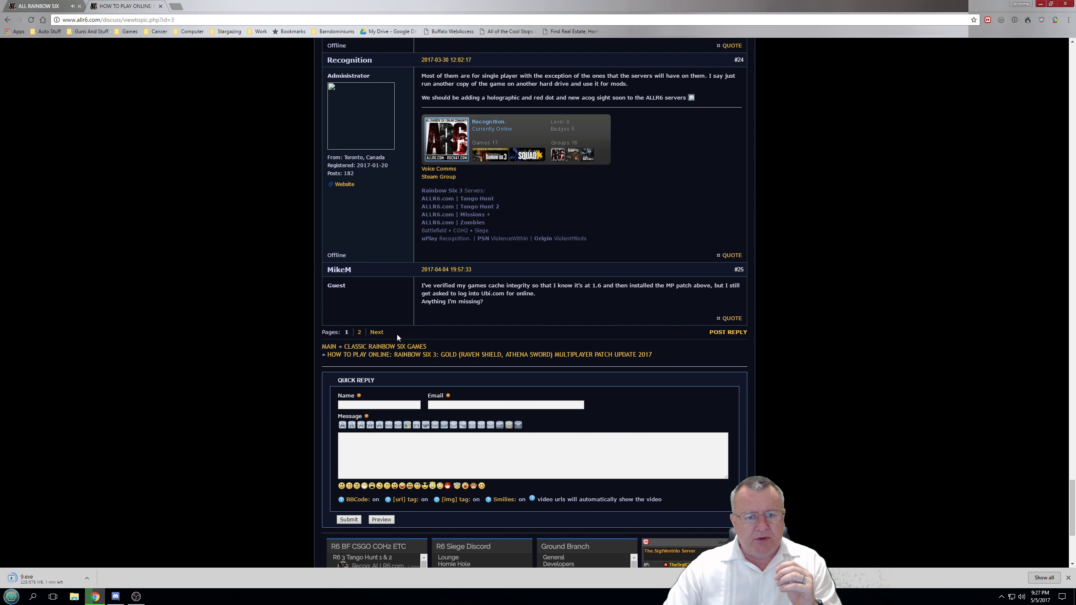
pyautogui.click(376, 333)
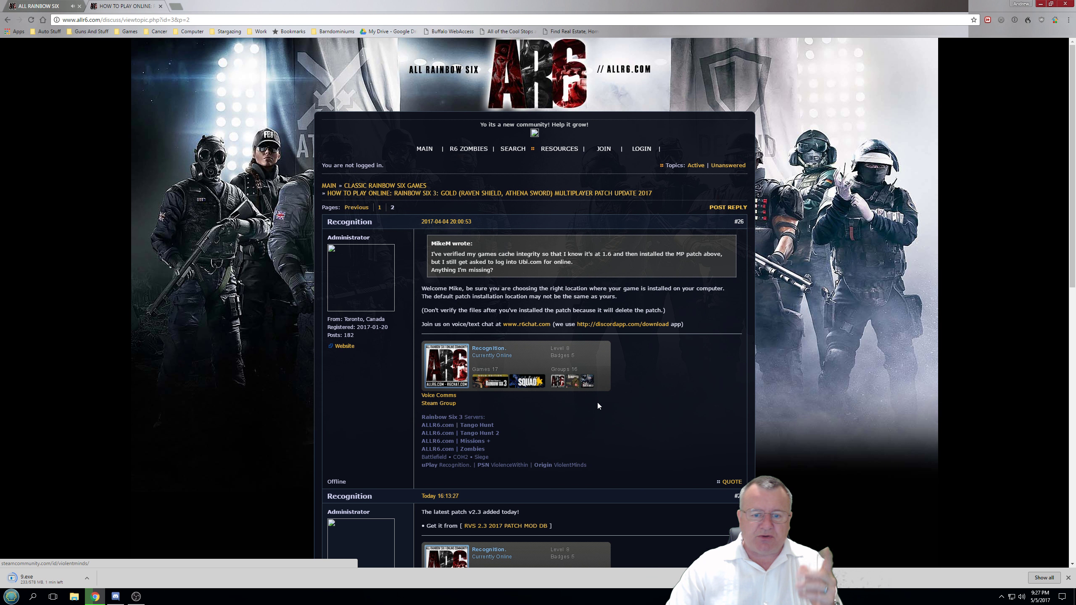
pyautogui.scroll(-6, 632, 397)
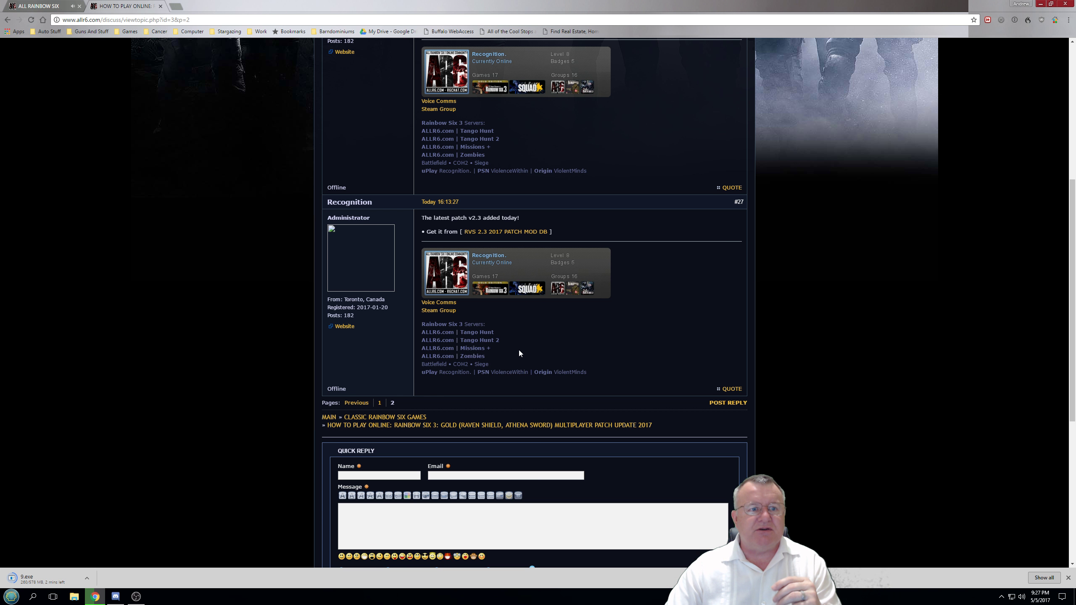
pyautogui.click(1001, 596)
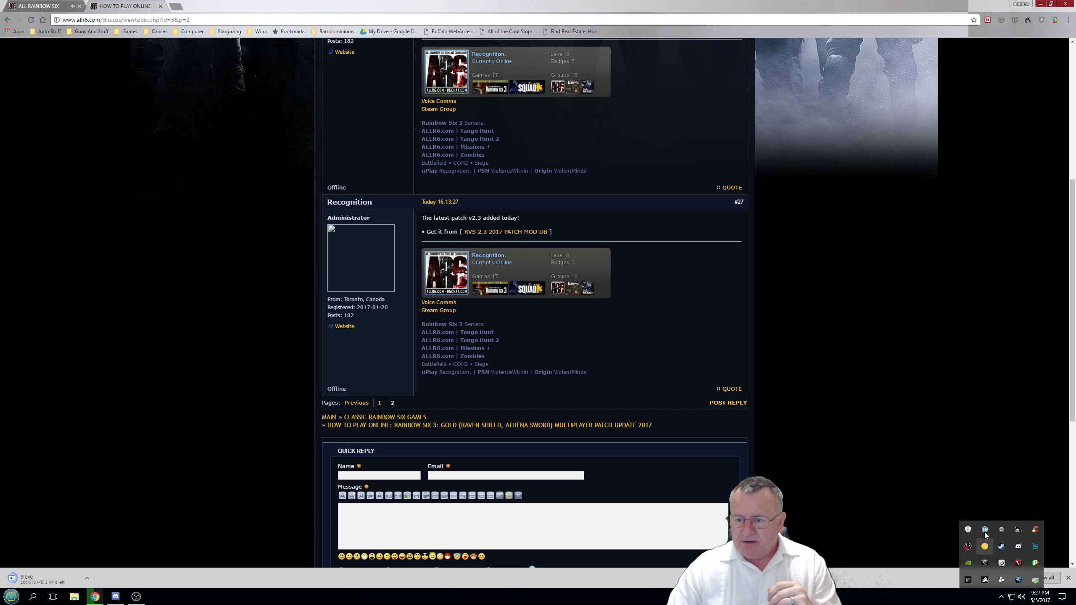
pyautogui.click(921, 484)
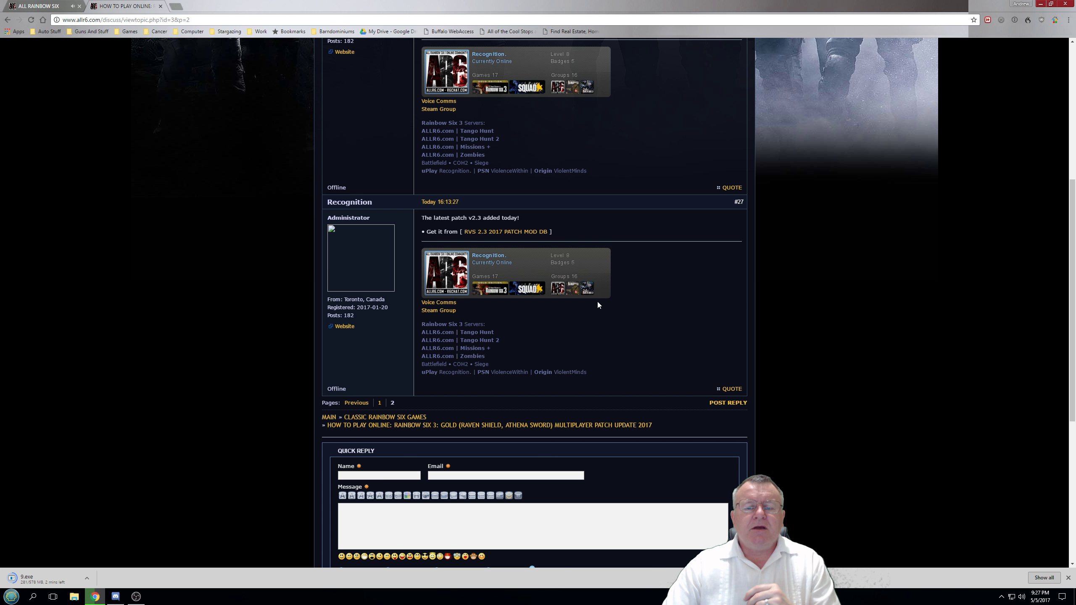
pyautogui.scroll(7, 579, 301)
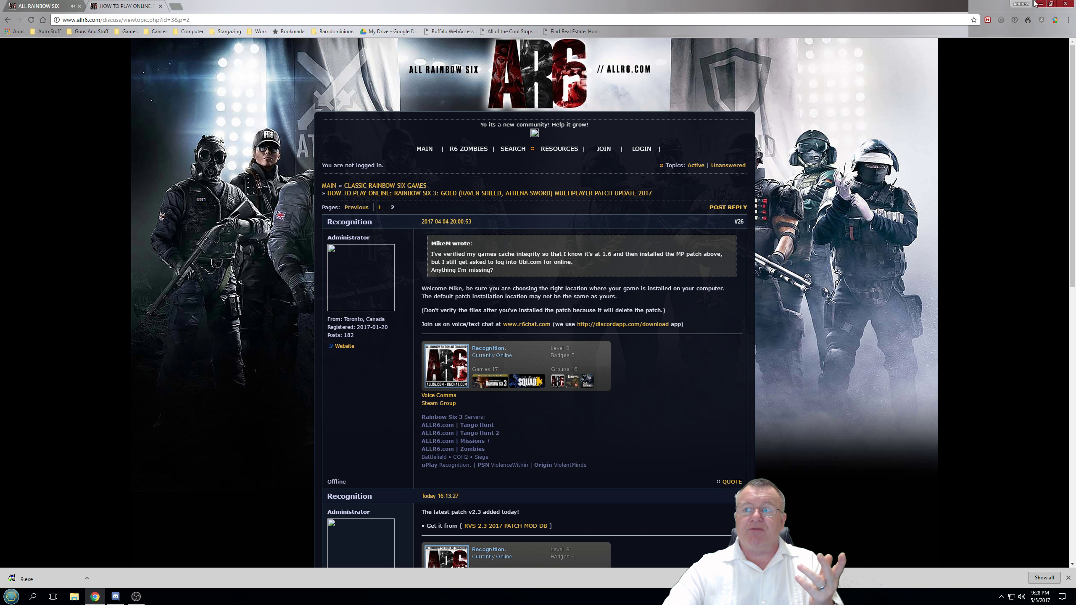
# - Close the browser, then run the downloaded patch installer from the desktop and accept its license agreement
pyautogui.click(1073, 6)
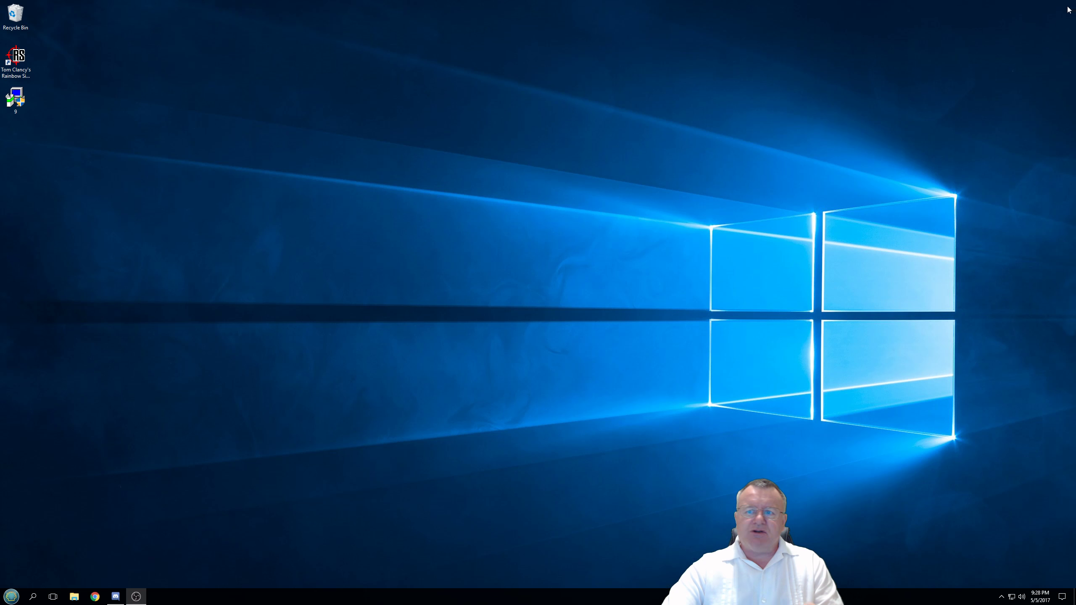
pyautogui.doubleClick(18, 102)
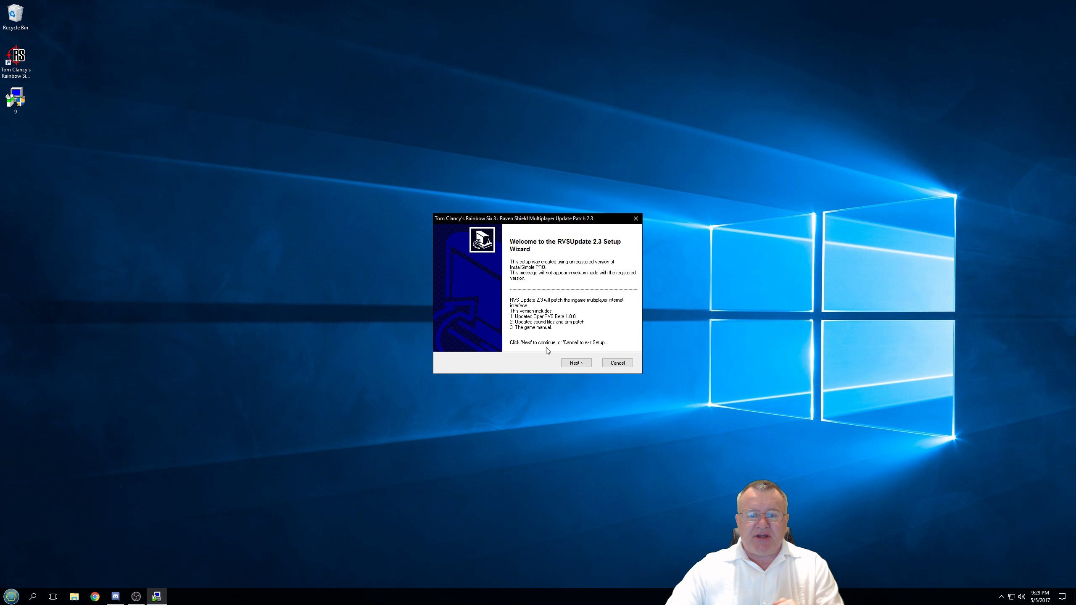
pyautogui.click(576, 363)
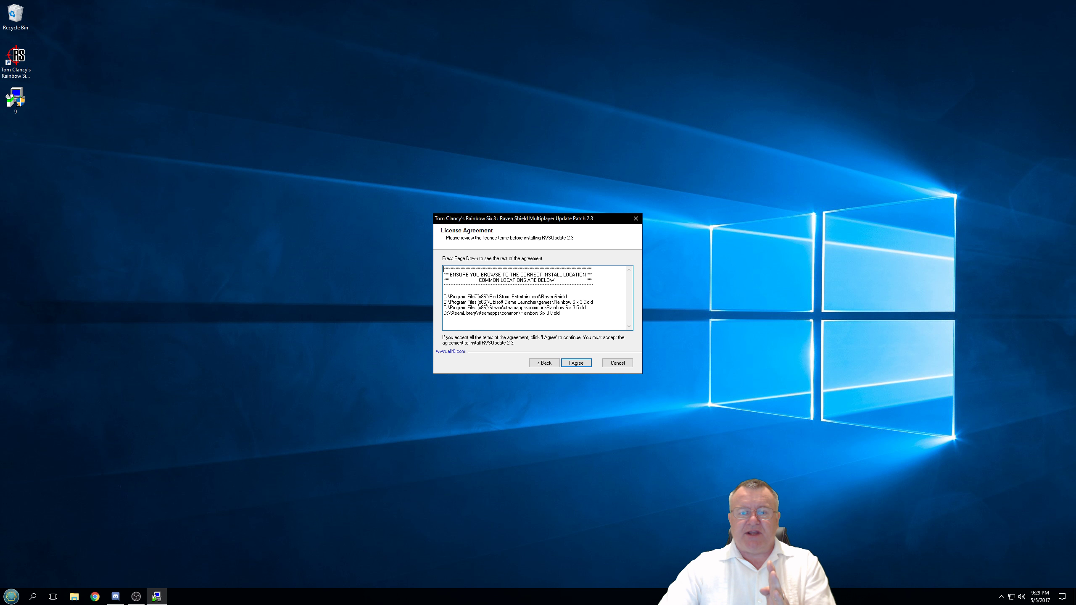
pyautogui.click(577, 364)
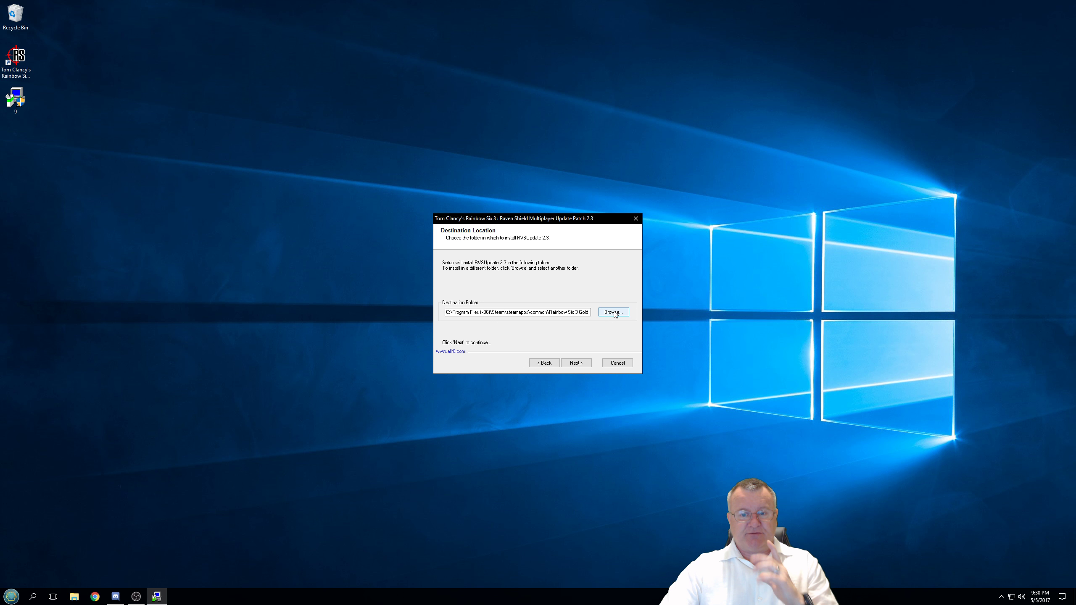
# - Return to the license agreement, copy the listed path D:\SteamLibrary\steamapps\common\Rainbow Six 3 Gold, and accept the agreement again
pyautogui.click(540, 363)
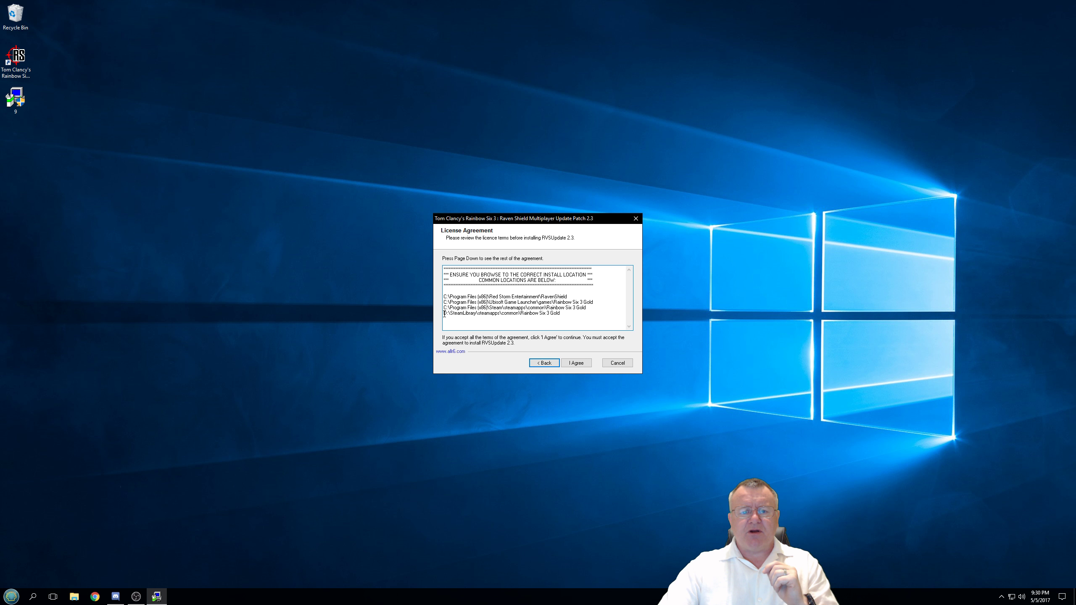
pyautogui.moveTo(444, 315); pyautogui.dragTo(560, 316)
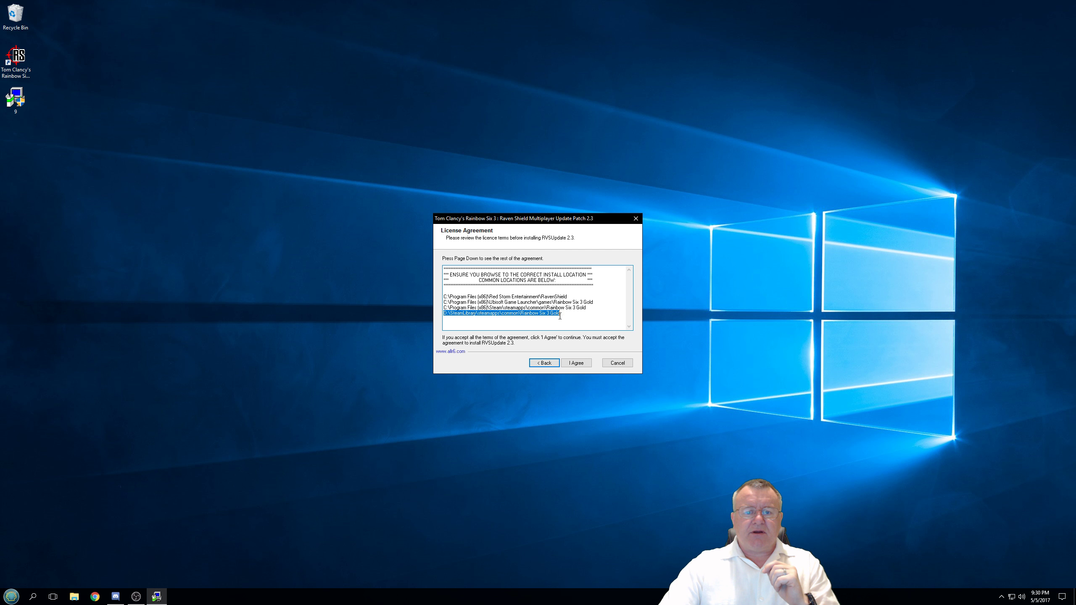
pyautogui.rightClick(532, 312)
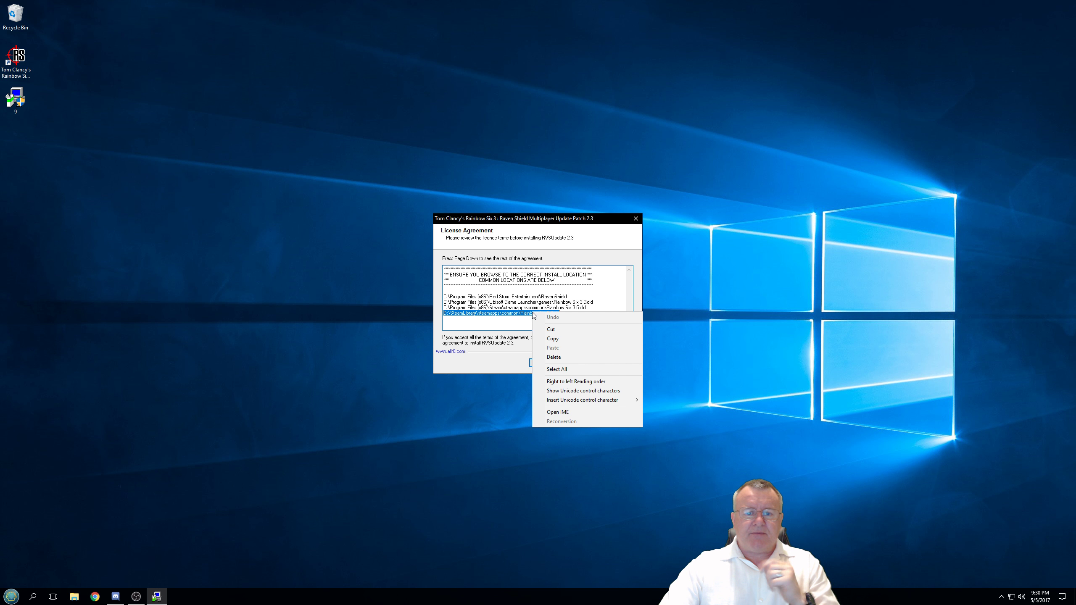
pyautogui.click(553, 339)
pyautogui.press('Return')
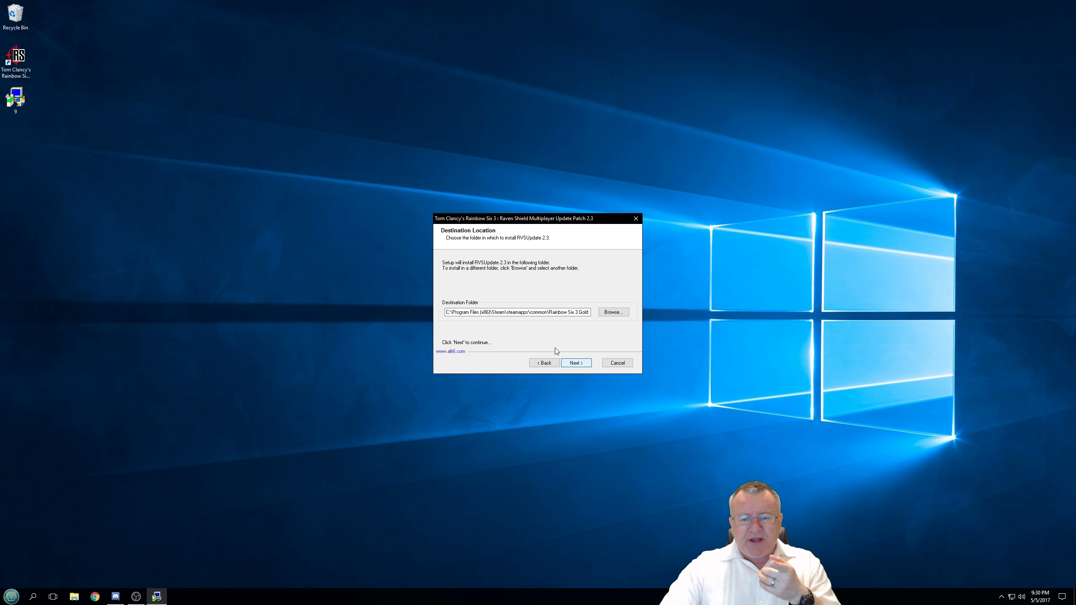
# - Replace the destination folder with D:\SteamLibrary\steamapps\common\Rainbow Six 3 Gold and start the patch installation
pyautogui.click(510, 312)
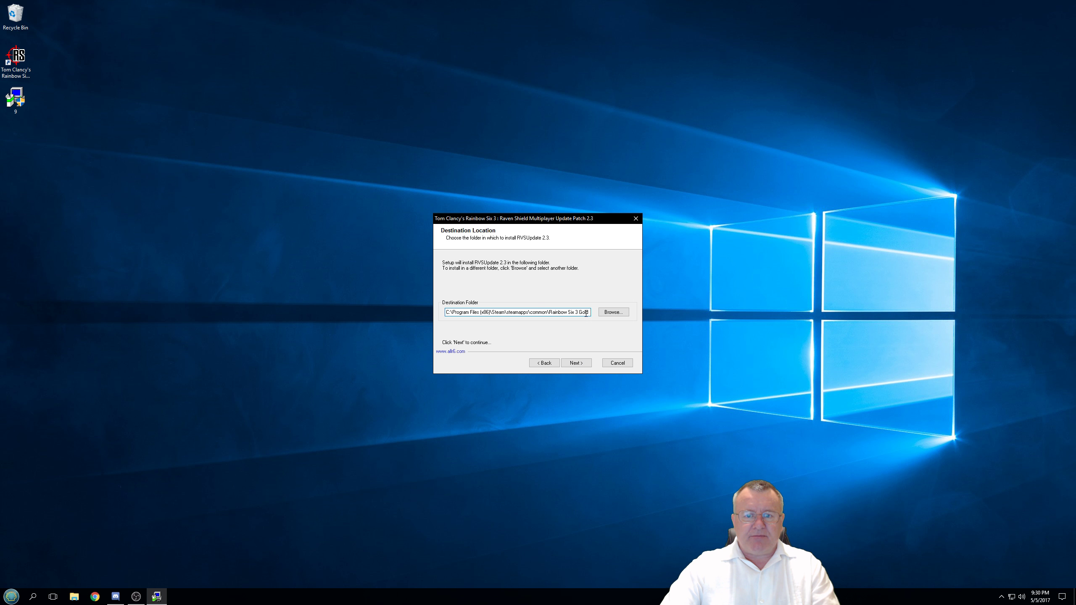
pyautogui.moveTo(586, 314); pyautogui.dragTo(429, 316)
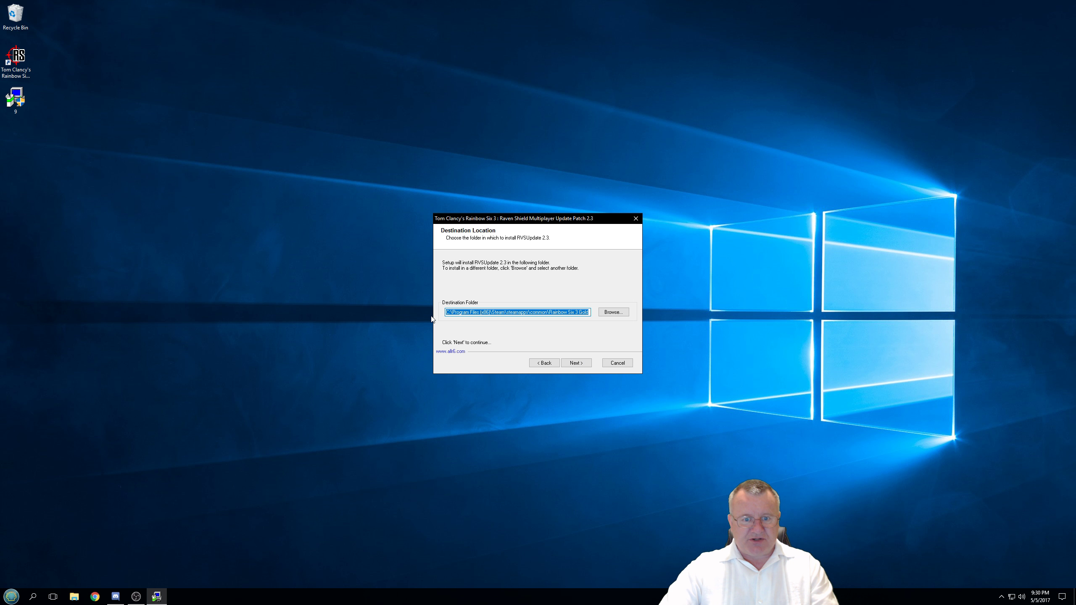
pyautogui.hotkey('ctrl', 'v')
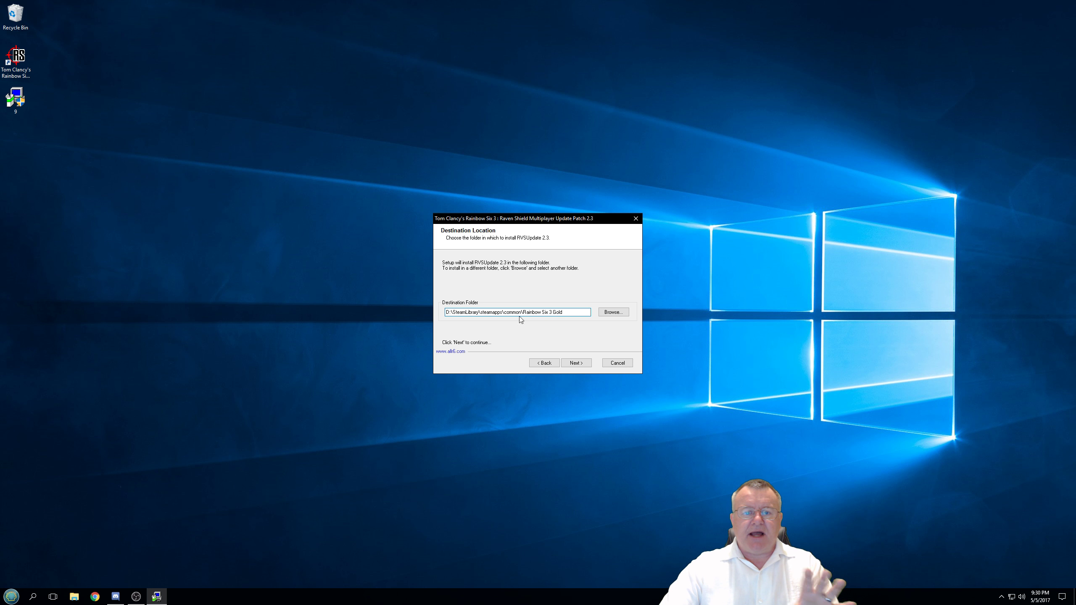
pyautogui.click(574, 365)
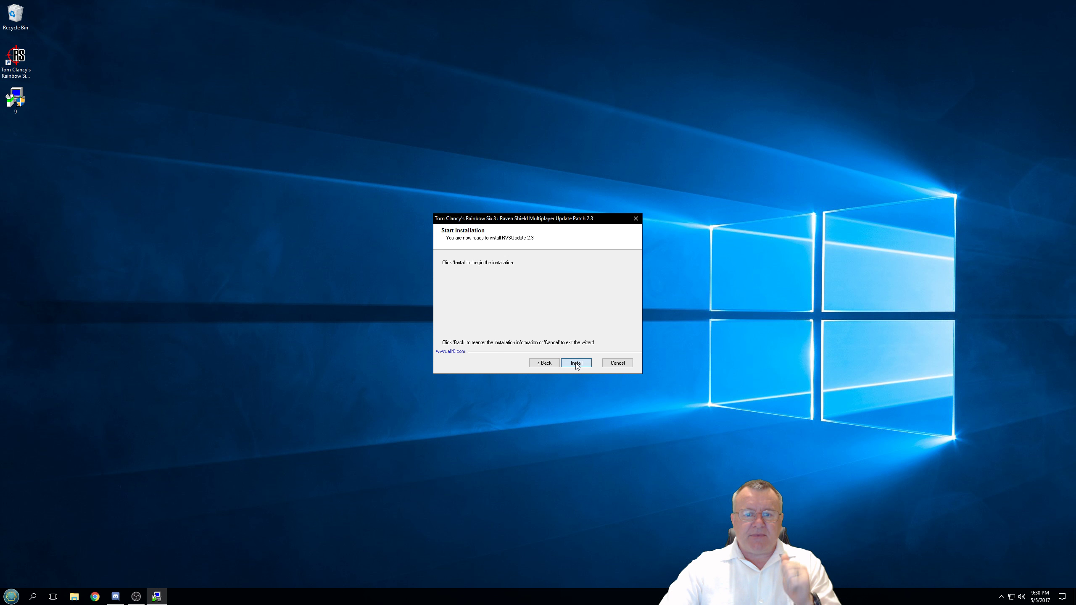
pyautogui.click(576, 364)
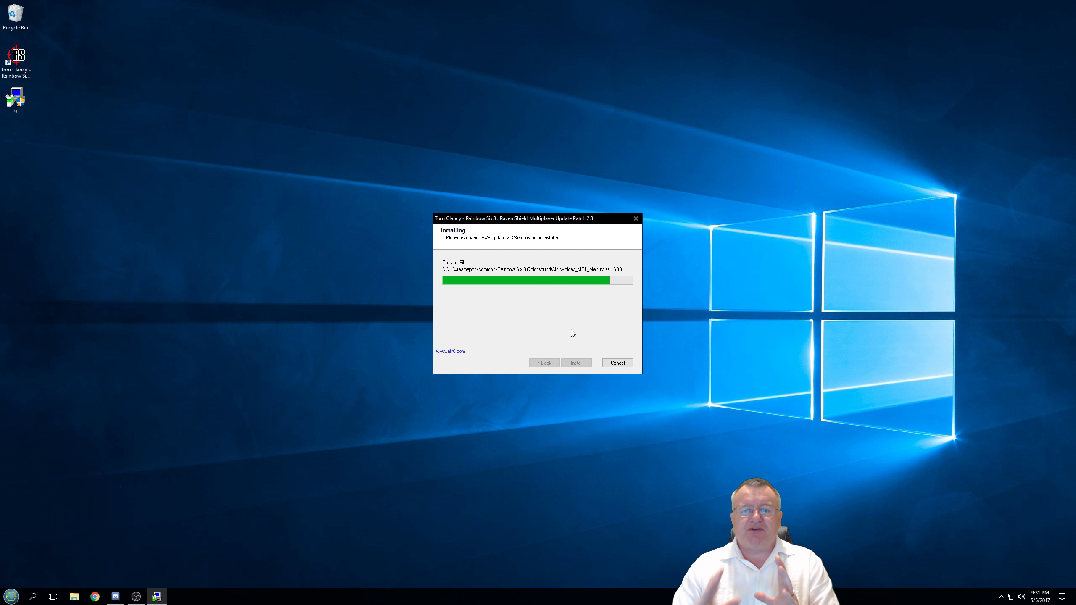
# - Move the installer window aside, bring up Discord beside it, and finish the RVSUpdate 2.3 setup
pyautogui.moveTo(601, 220); pyautogui.dragTo(194, 194)
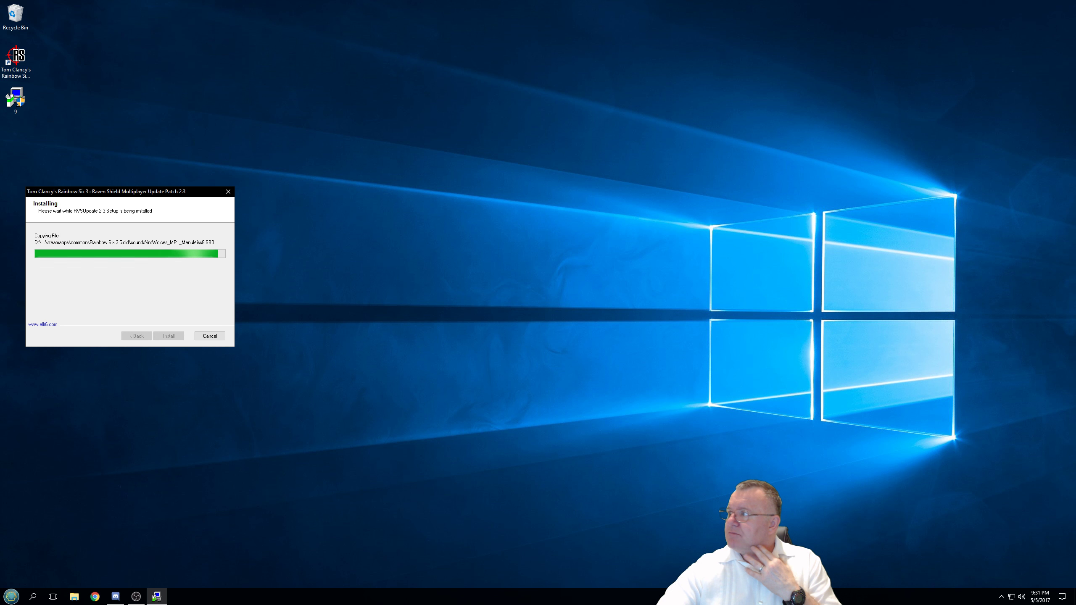
pyautogui.click(115, 596)
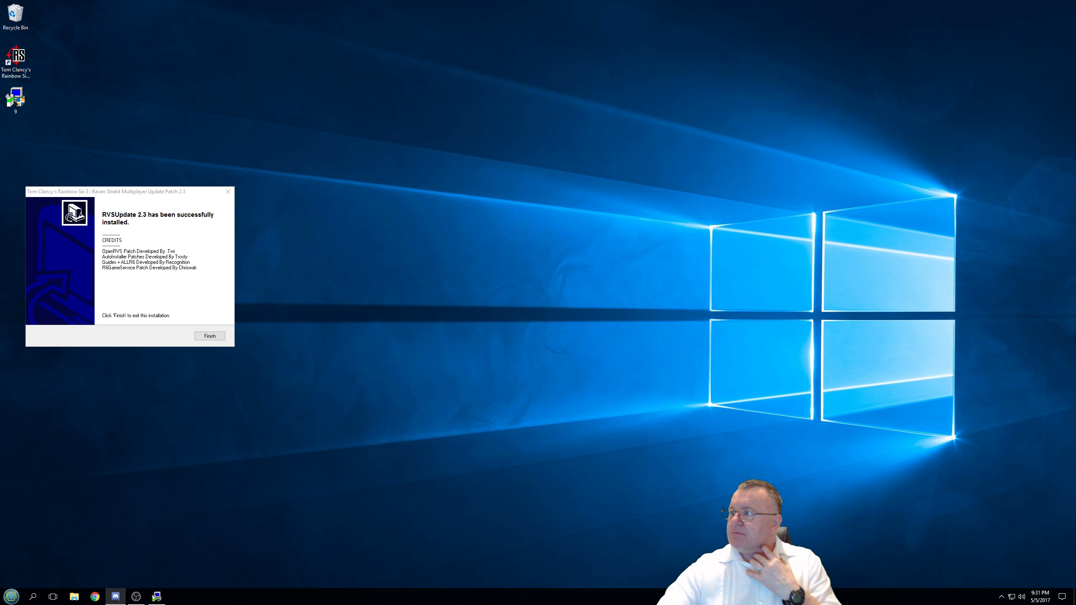
pyautogui.moveTo(690, 77); pyautogui.dragTo(687, 73)
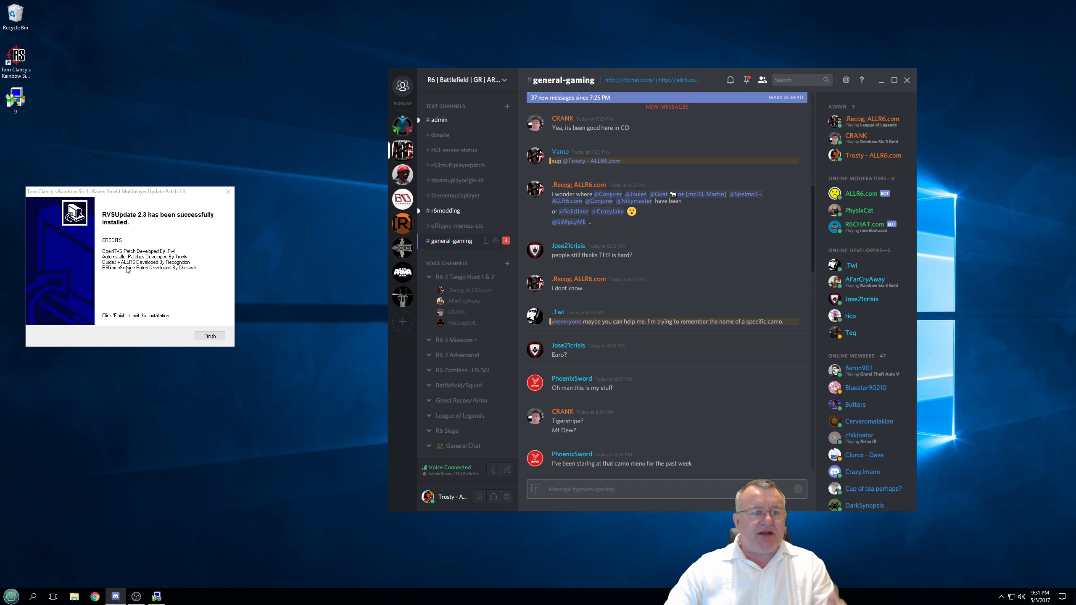
pyautogui.click(210, 336)
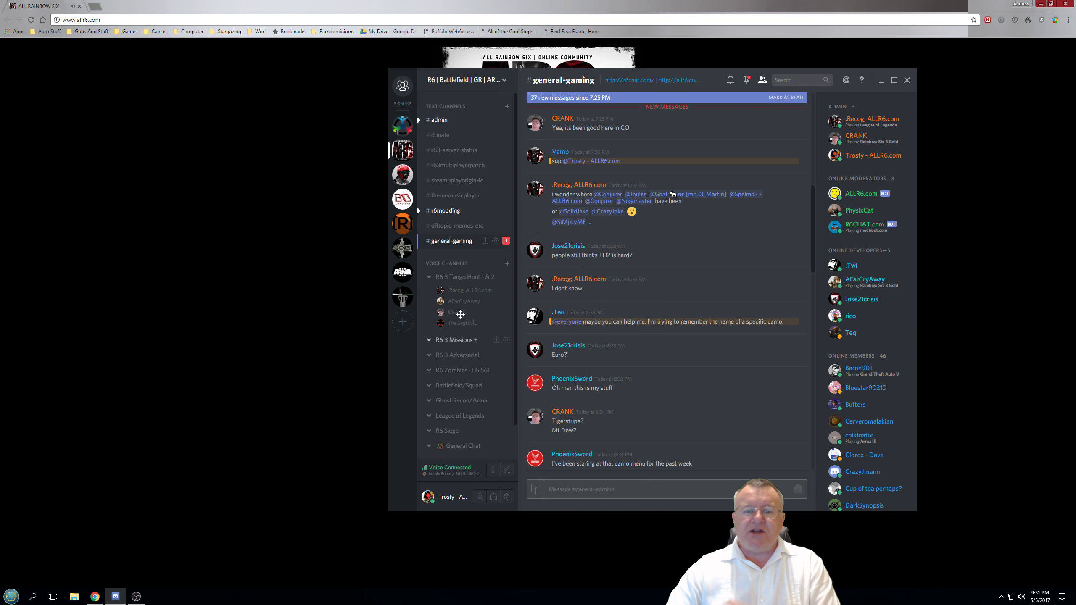
# - Join the R6 3 Tango Hunt 1 & 2 voice channel, return to the Admin Room, and move Discord out of view
pyautogui.click(464, 278)
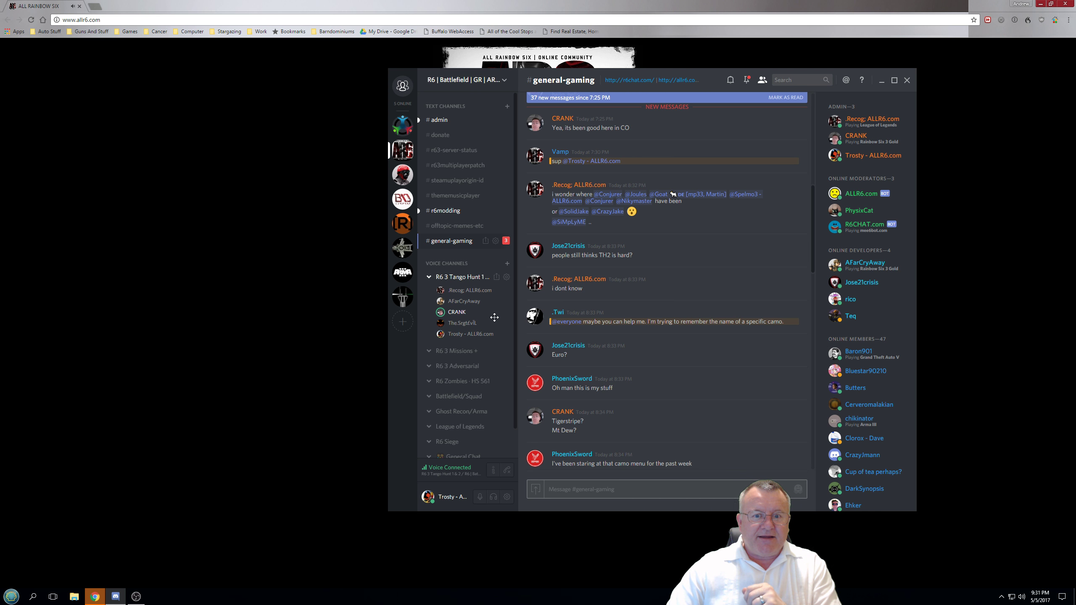
pyautogui.scroll(-1, 468, 431)
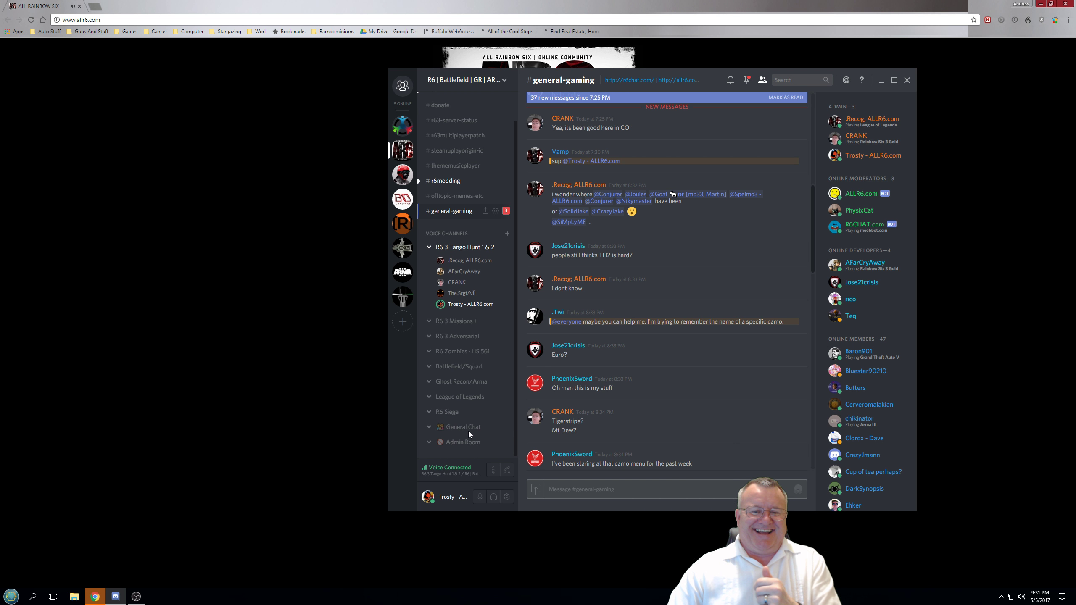
pyautogui.click(463, 442)
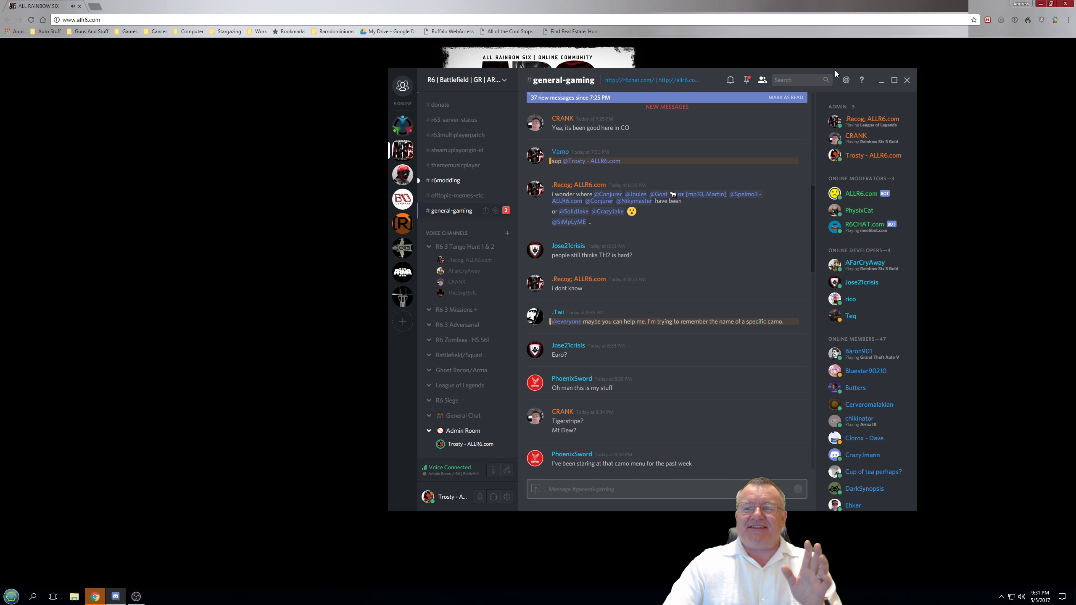
pyautogui.moveTo(695, 73); pyautogui.dragTo(1075, 106)
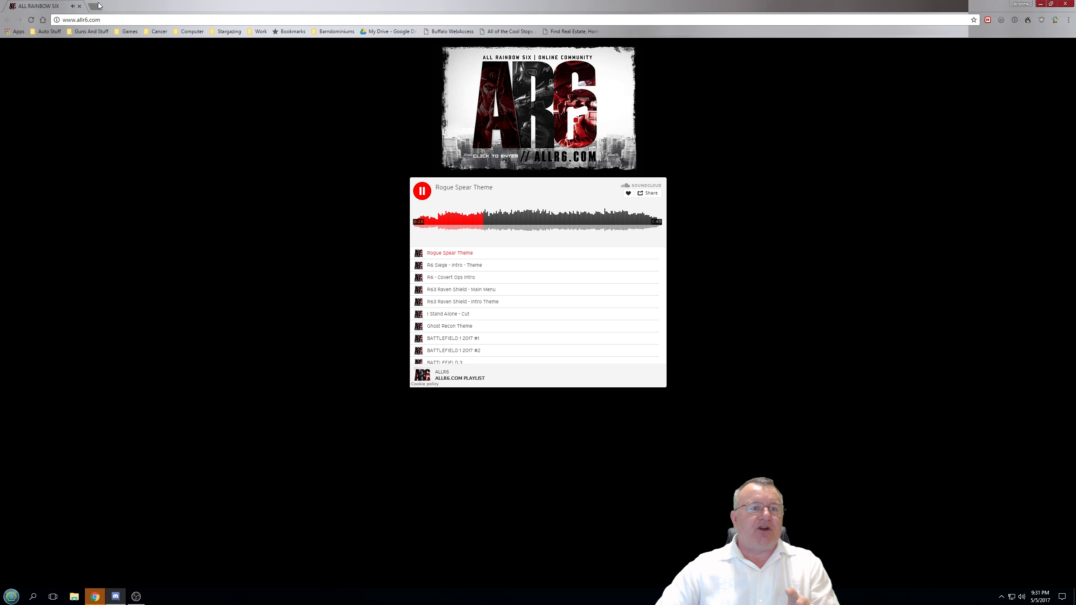
# - Enter the allr6.com forum, view the How to Play Online thread under Classic Rainbow Six Games, and close the browser
pyautogui.click(454, 85)
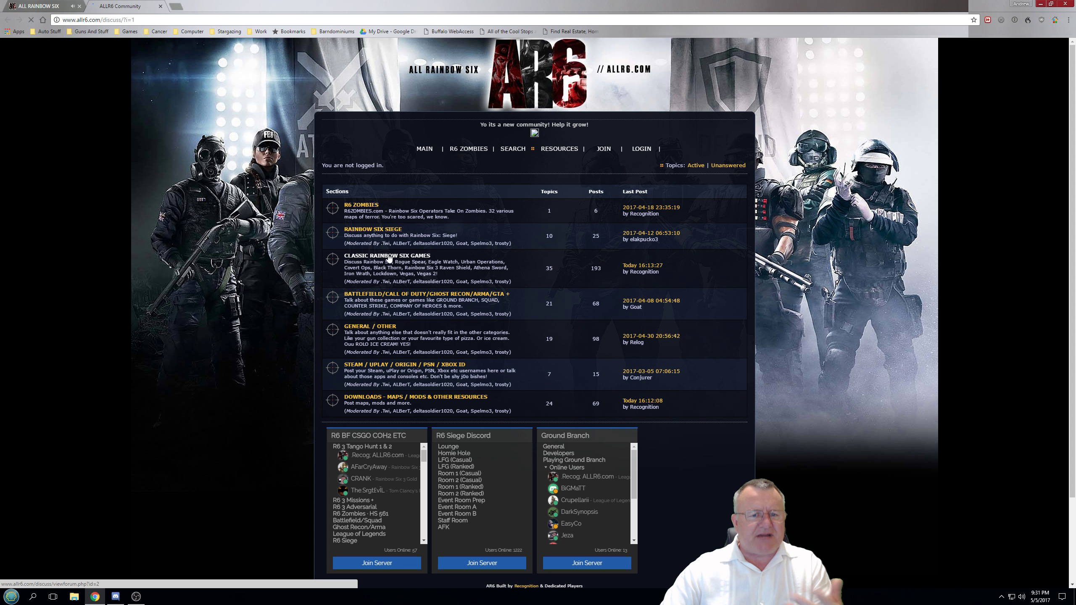
pyautogui.click(381, 255)
pyautogui.click(443, 234)
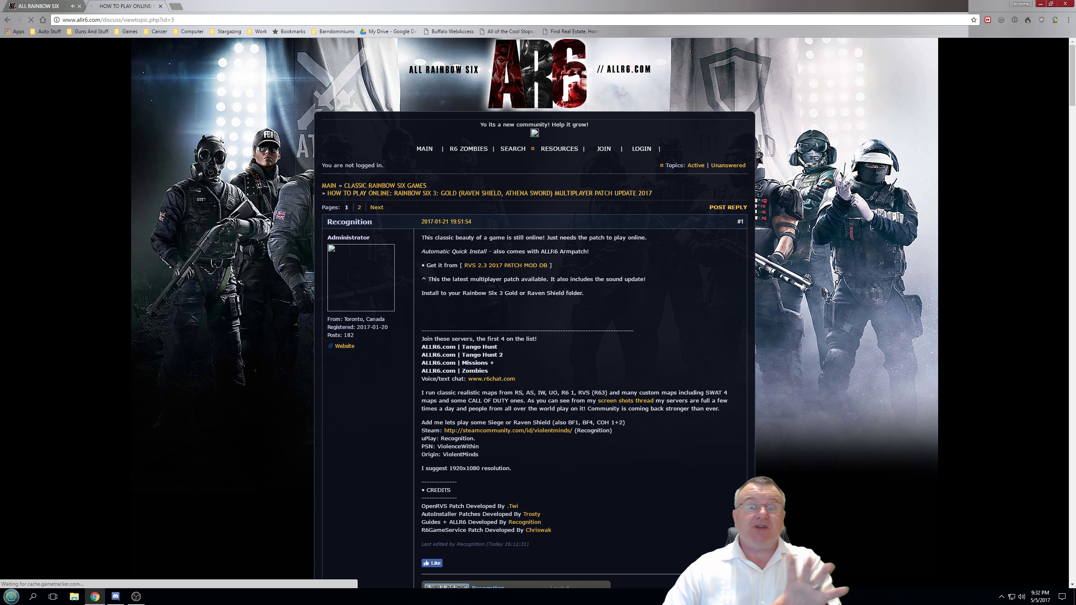
pyautogui.click(1066, 5)
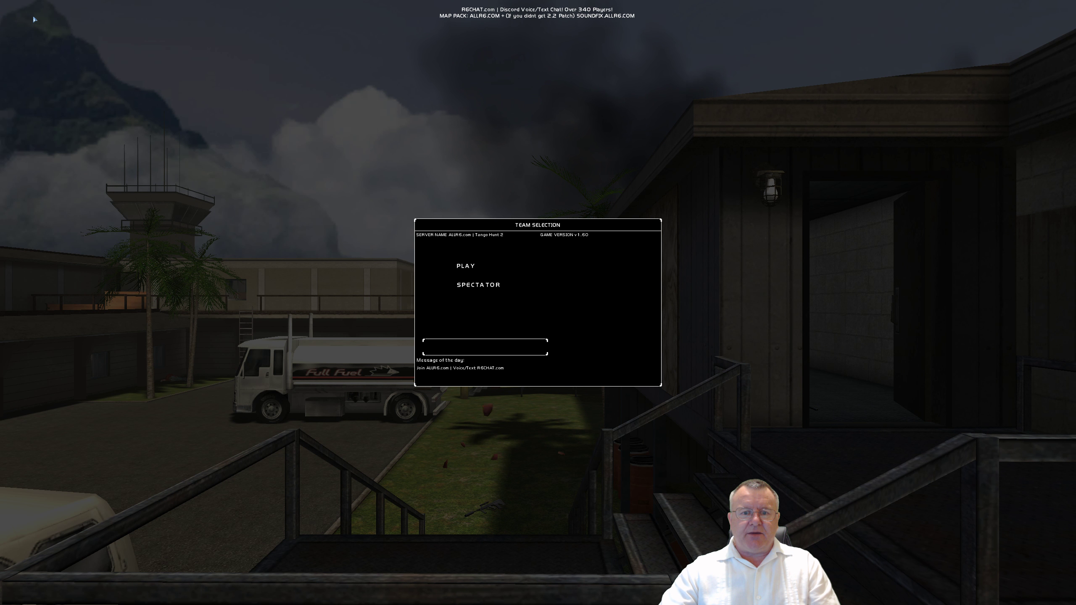
# - Join the ALLR6.com Tango Hunt 2 match as a player and check the game console and the cooperative scoreboard
pyautogui.click(465, 267)
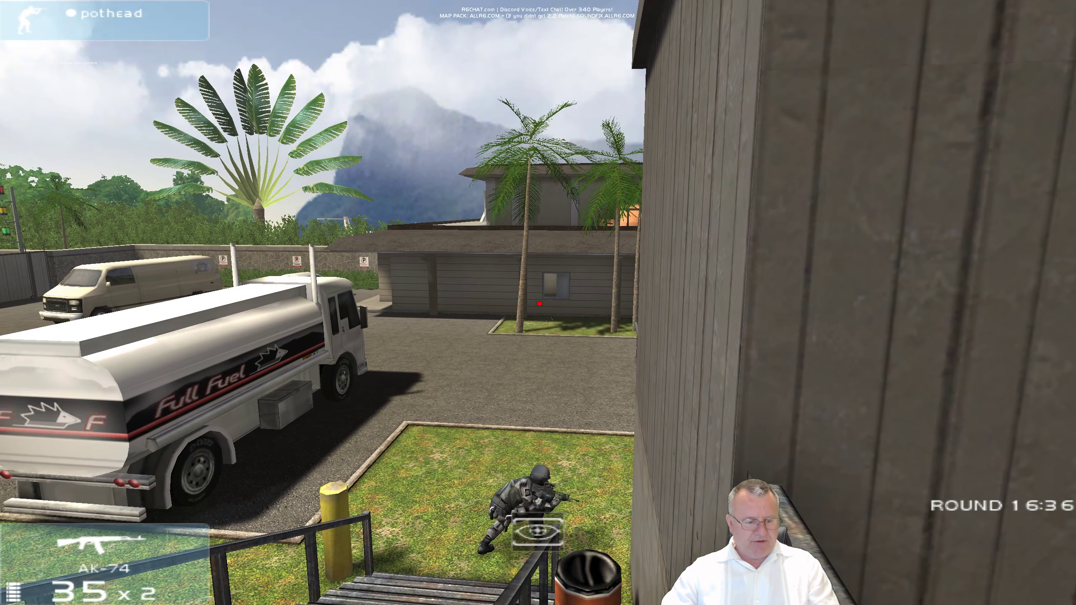
pyautogui.press('`')
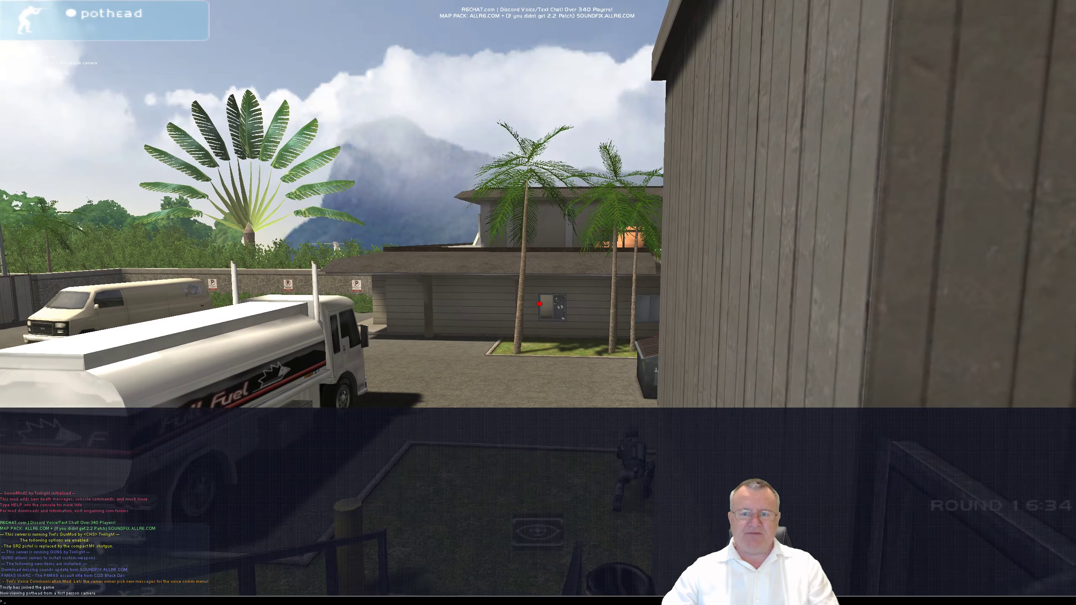
pyautogui.press('`')
pyautogui.press('Escape')
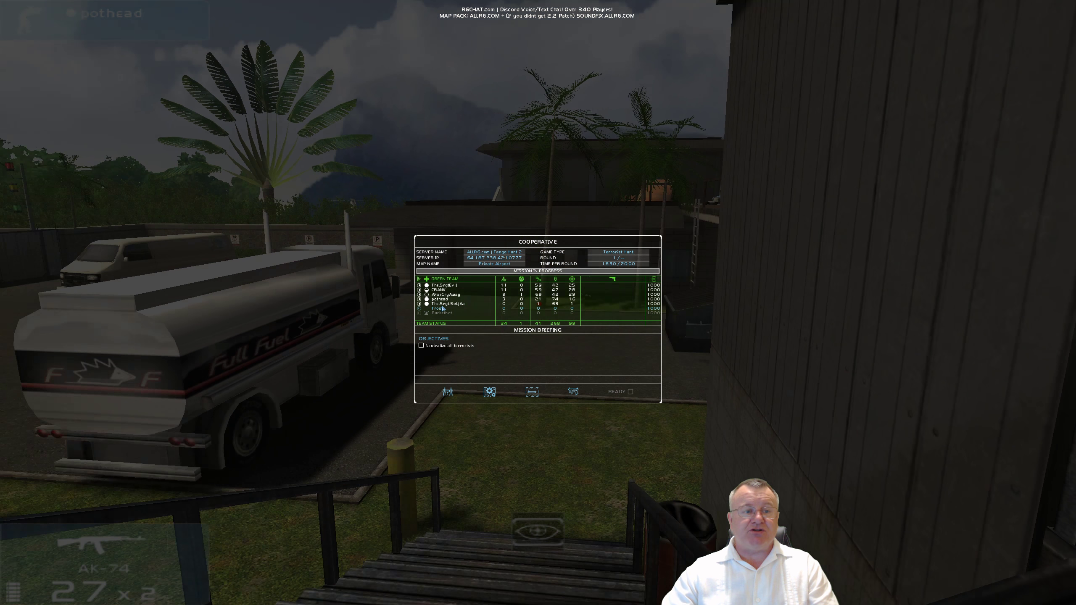
pyautogui.press('`')
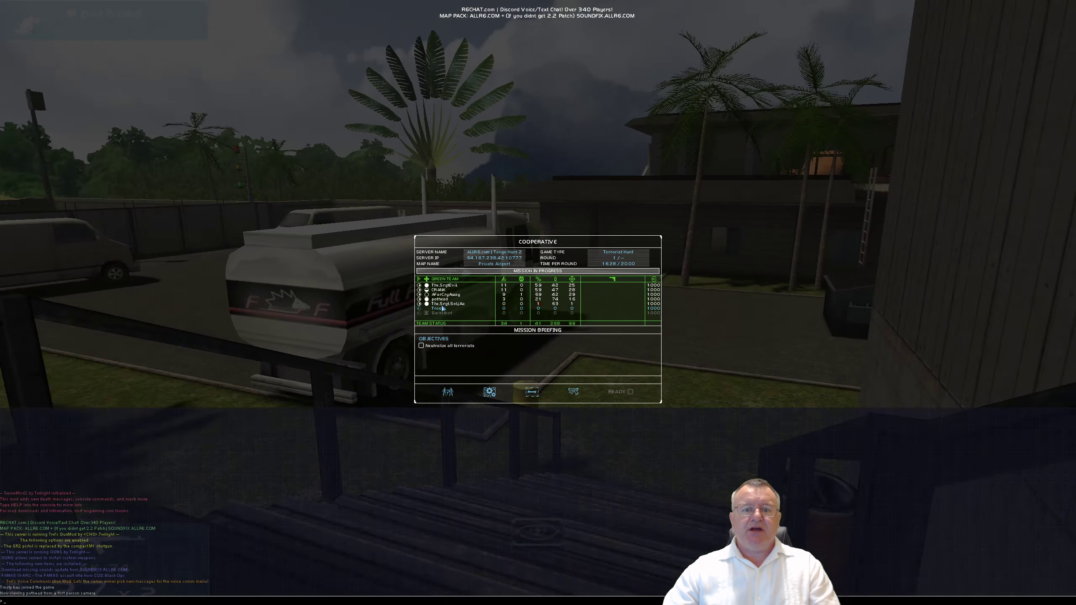
pyautogui.press('`')
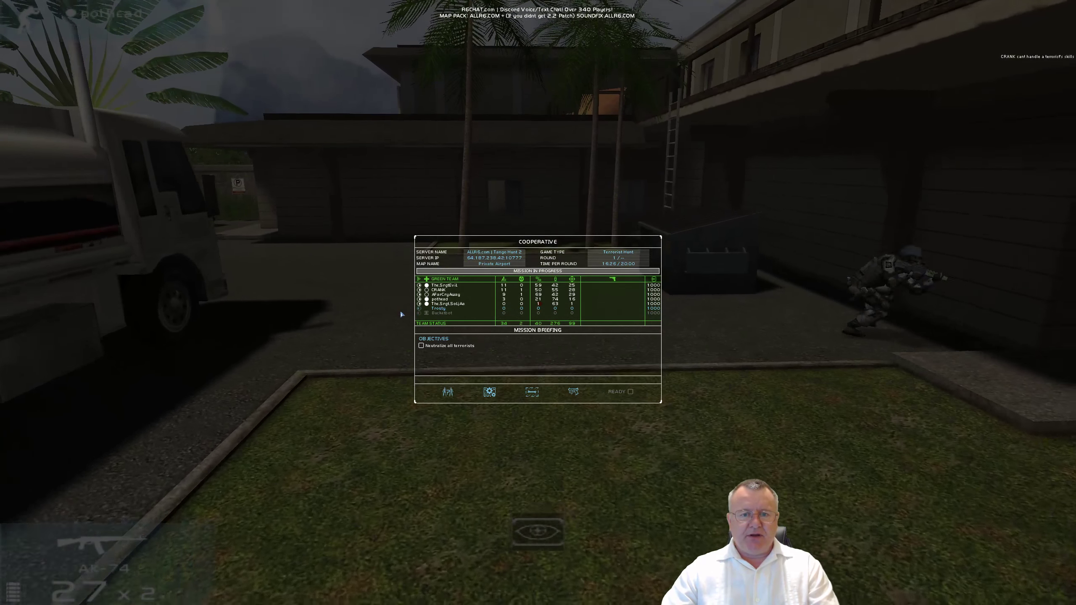
# - Quit Raven Shield to the desktop, aborting the current mission
pyautogui.press('Escape')
pyautogui.press('Escape')
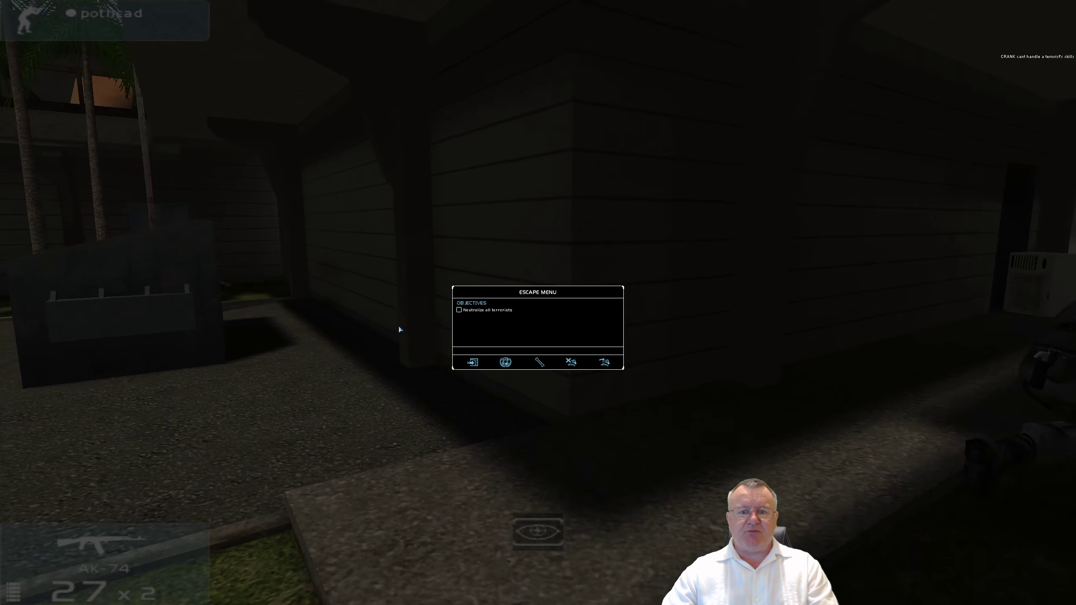
pyautogui.click(472, 363)
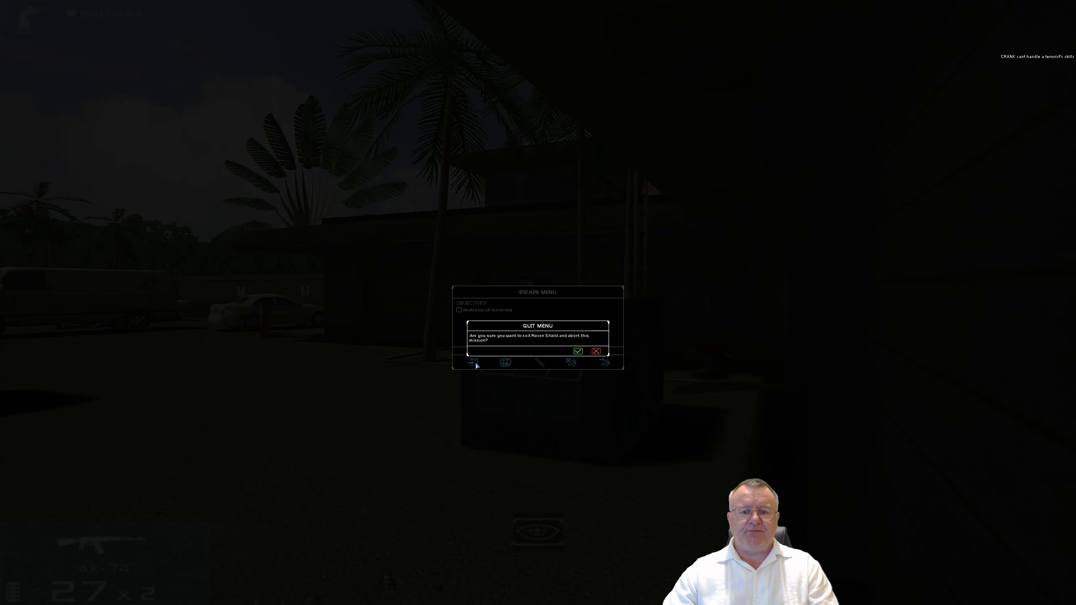
pyautogui.click(578, 352)
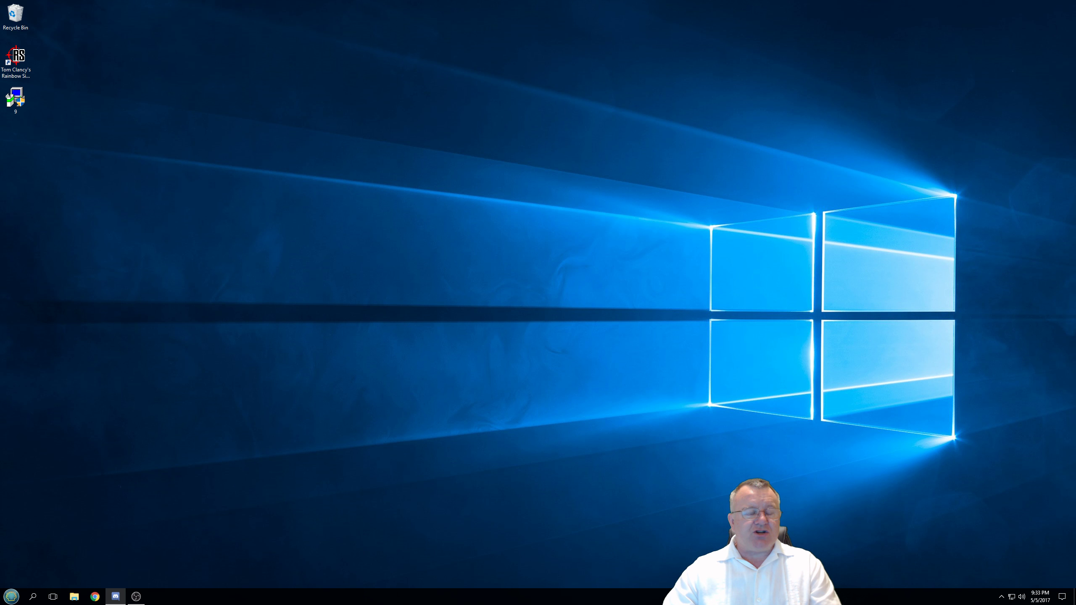